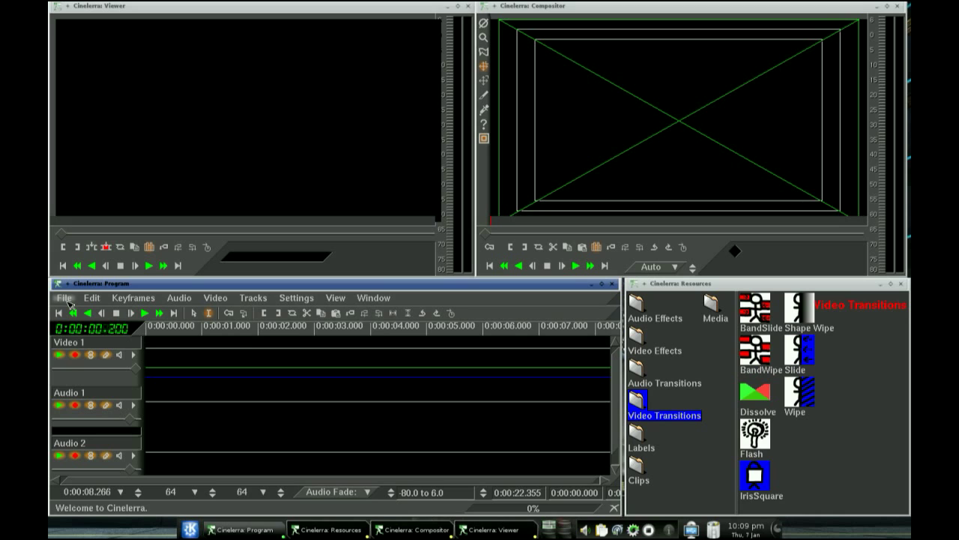
# Load the nine images 100_1419.JPG to 100_1439.JPG from the SlideShow folder, showing all file types and concatenating to existing tracks.
pyautogui.click(66, 298)
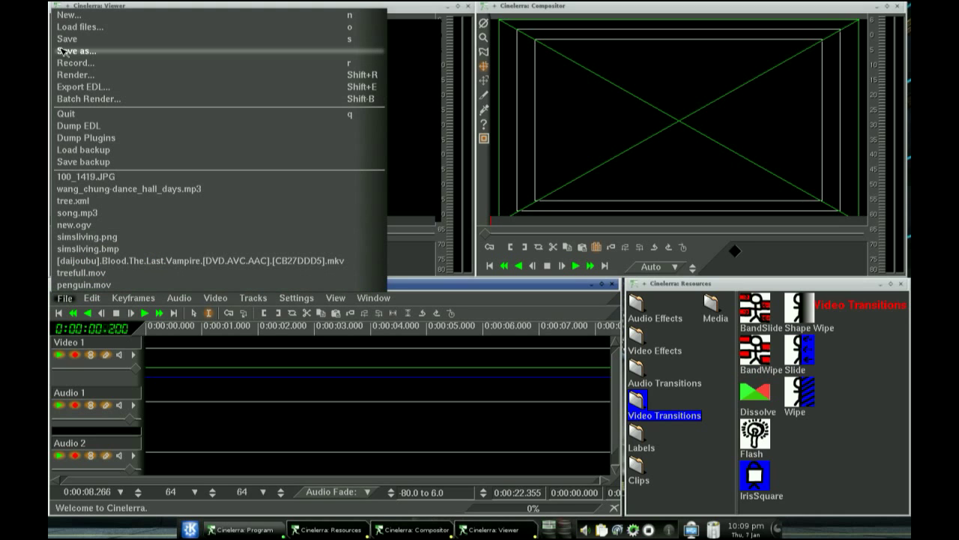
pyautogui.click(69, 27)
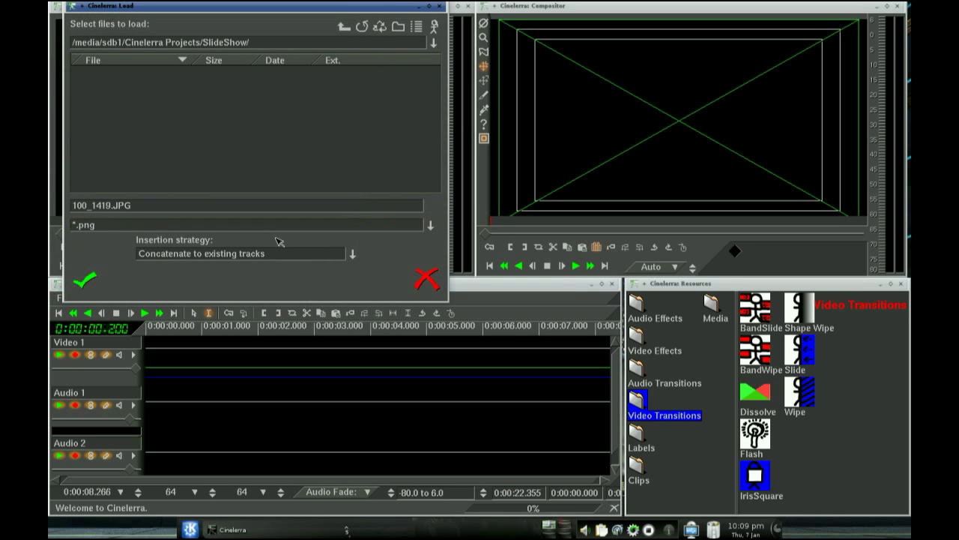
pyautogui.click(431, 225)
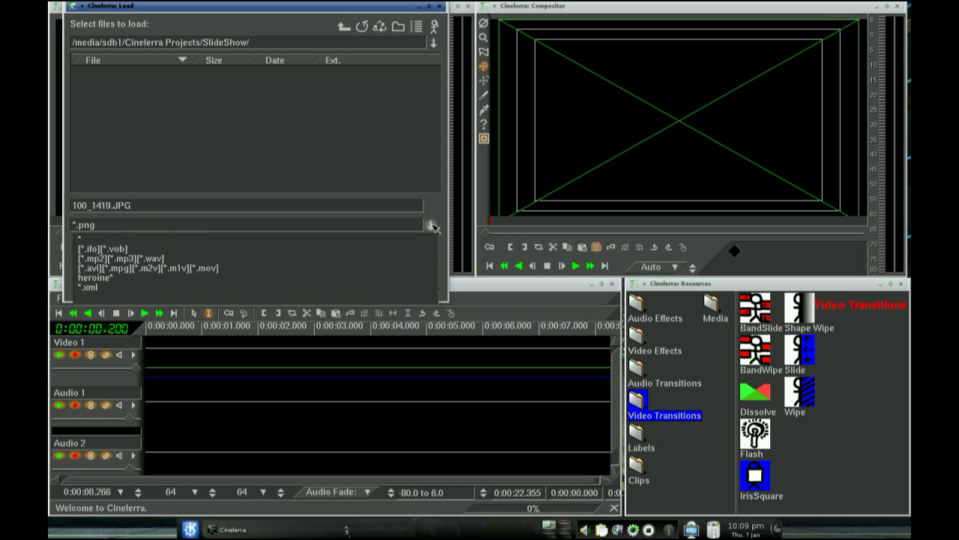
pyautogui.click(184, 240)
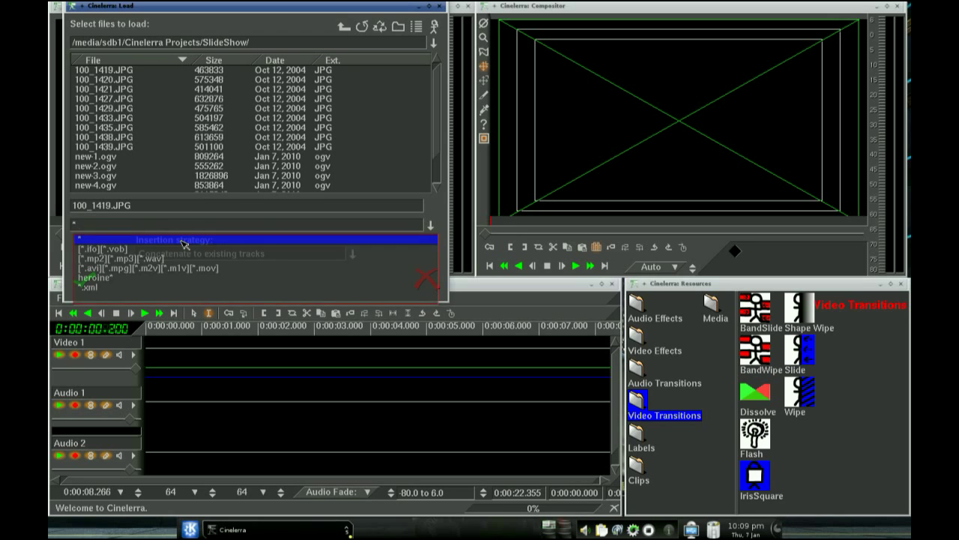
pyautogui.click(98, 71)
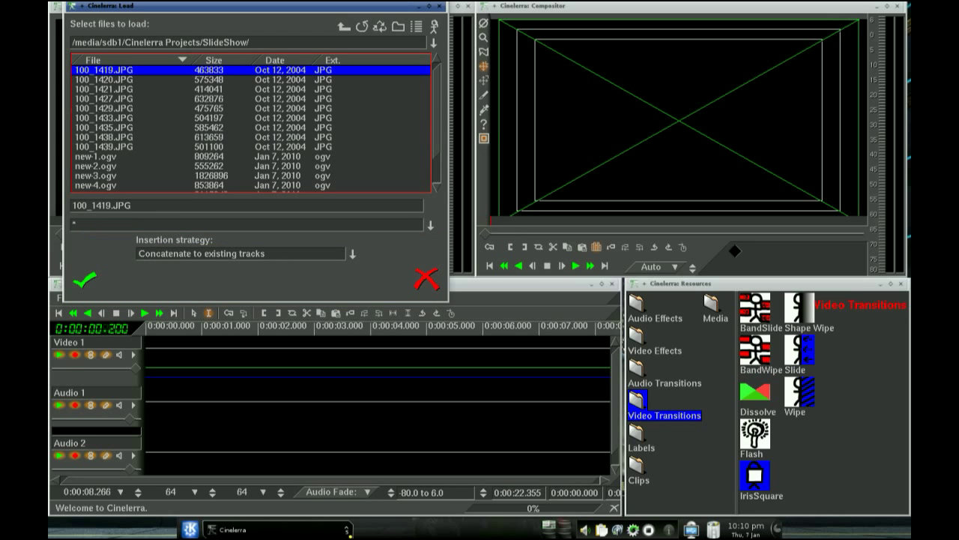
pyautogui.keyDown('shift'); pyautogui.click(115, 147); pyautogui.keyUp('shift')
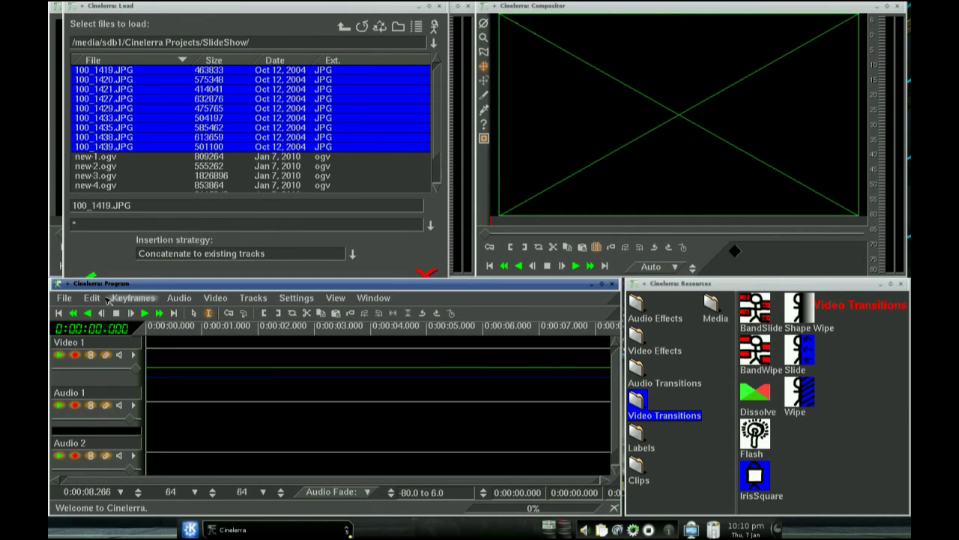
pyautogui.click(97, 257)
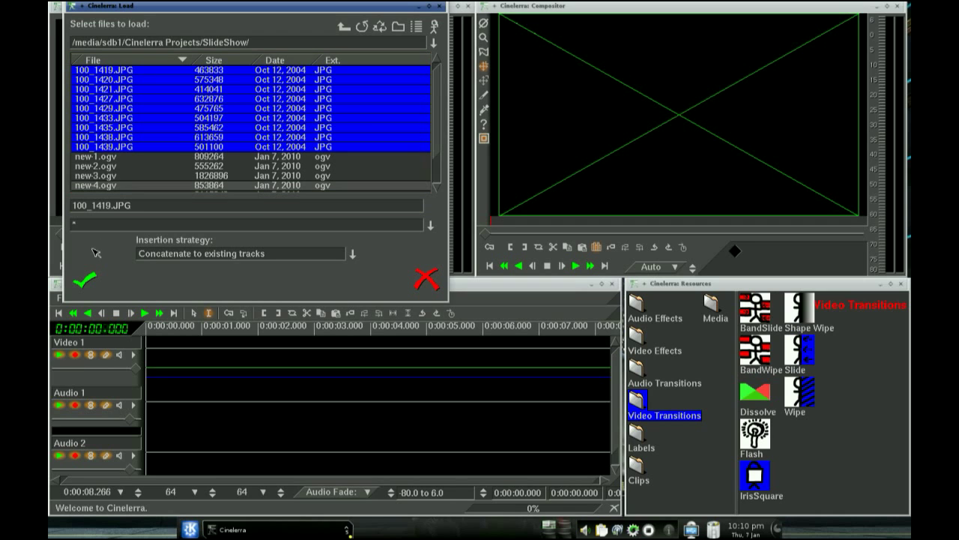
pyautogui.click(84, 279)
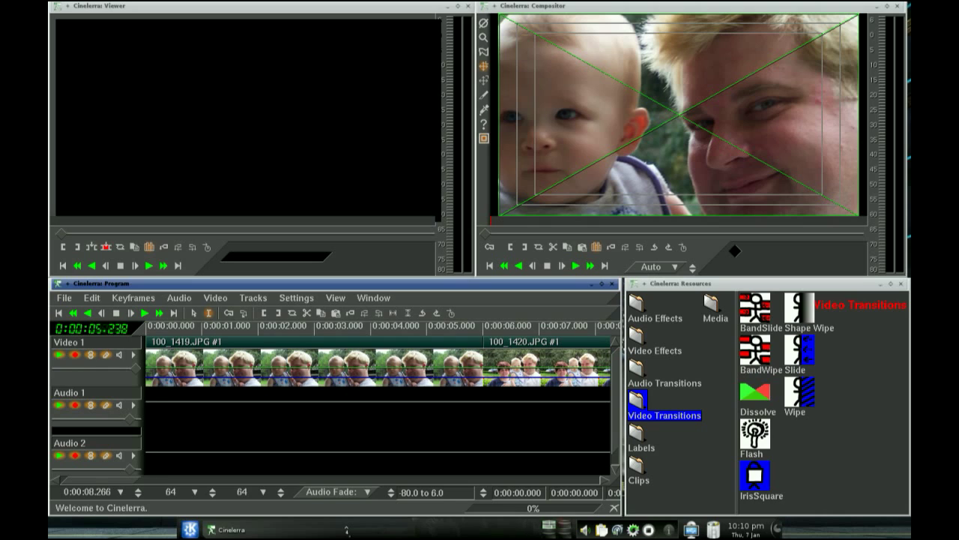
# Examine the default duration for imported still images in the preferences, without changing anything.
pyautogui.click(283, 299)
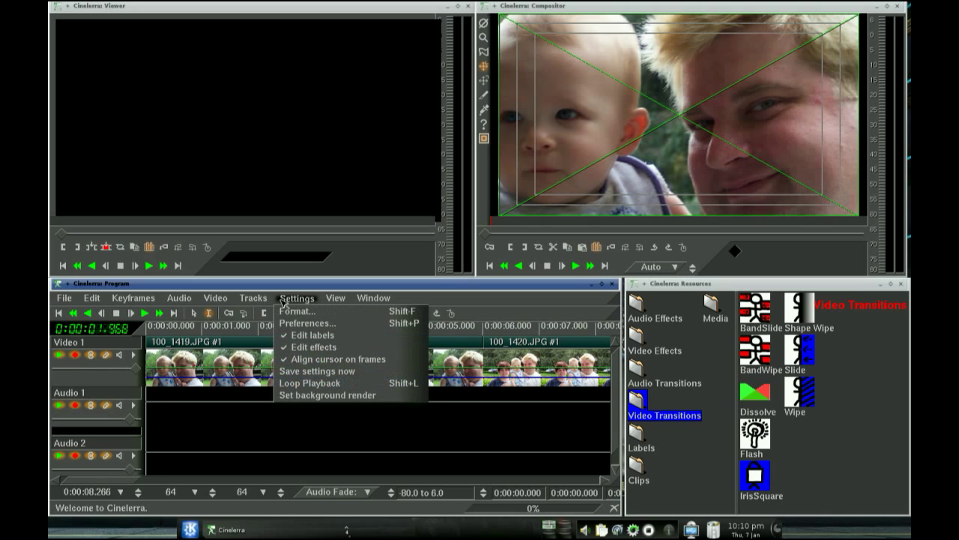
pyautogui.click(279, 323)
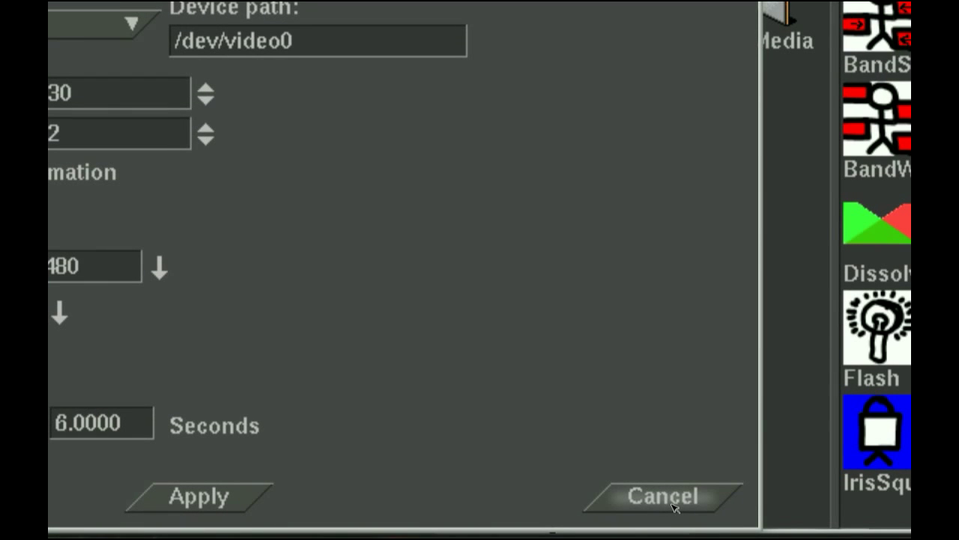
pyautogui.click(672, 505)
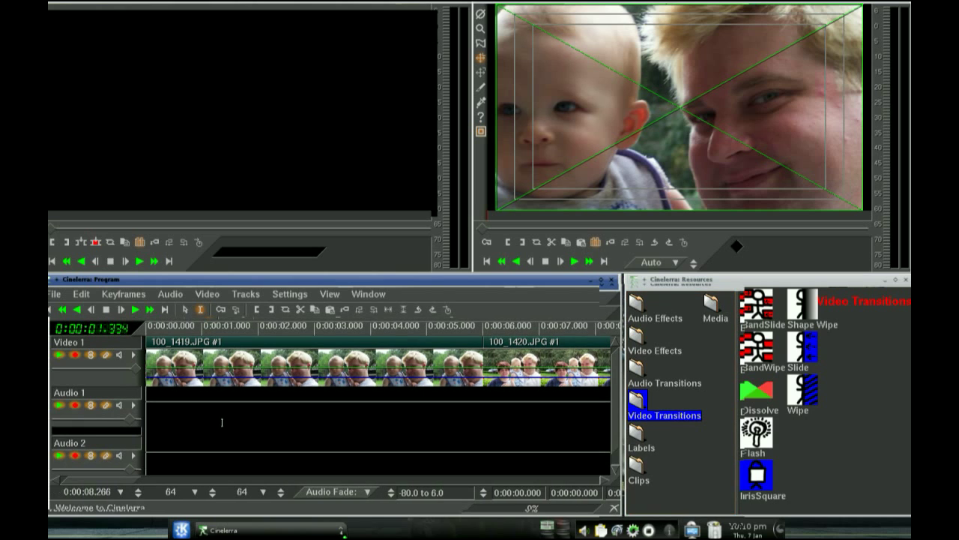
# Show 0:00:33.066 of the timeline and attach a Dissolve video transition to the start of the 100_1419.JPG clip.
pyautogui.click(118, 491)
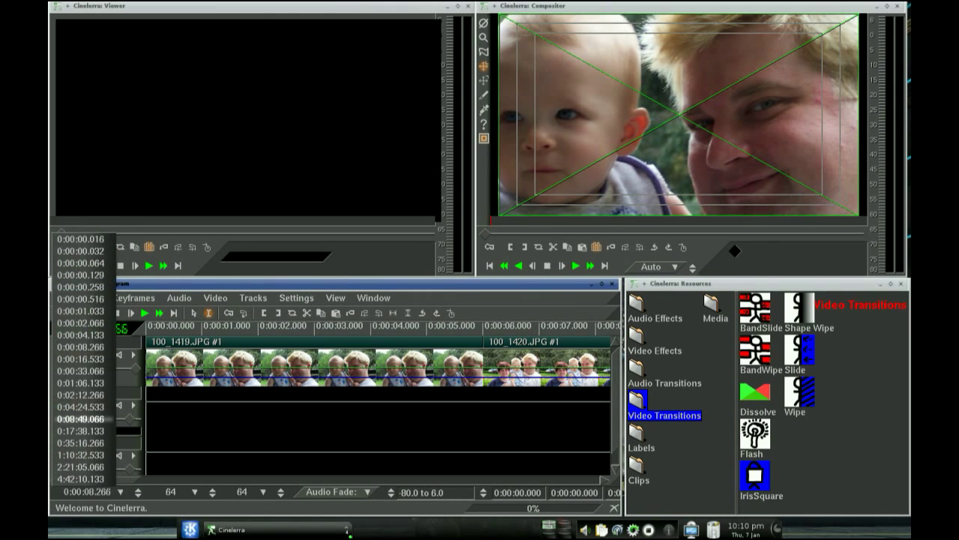
pyautogui.click(90, 371)
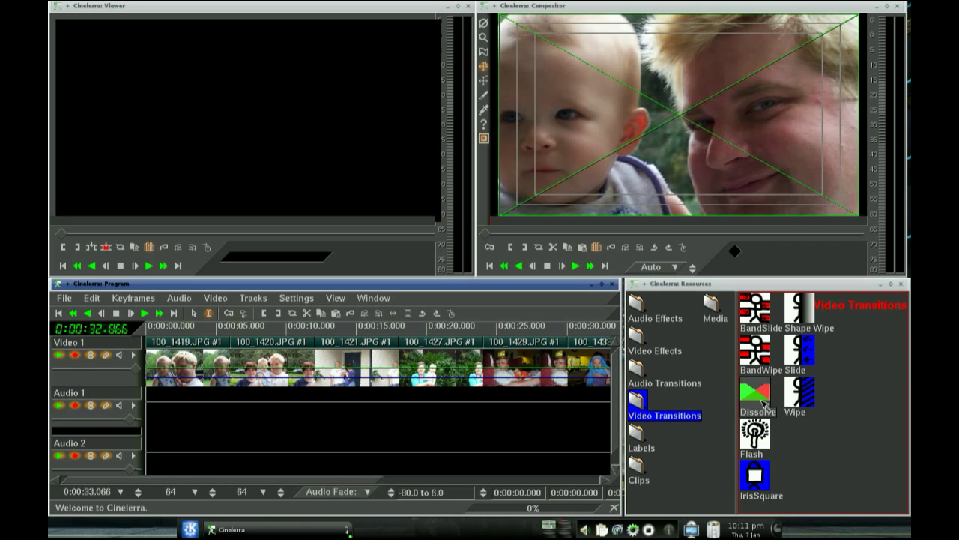
pyautogui.click(763, 402)
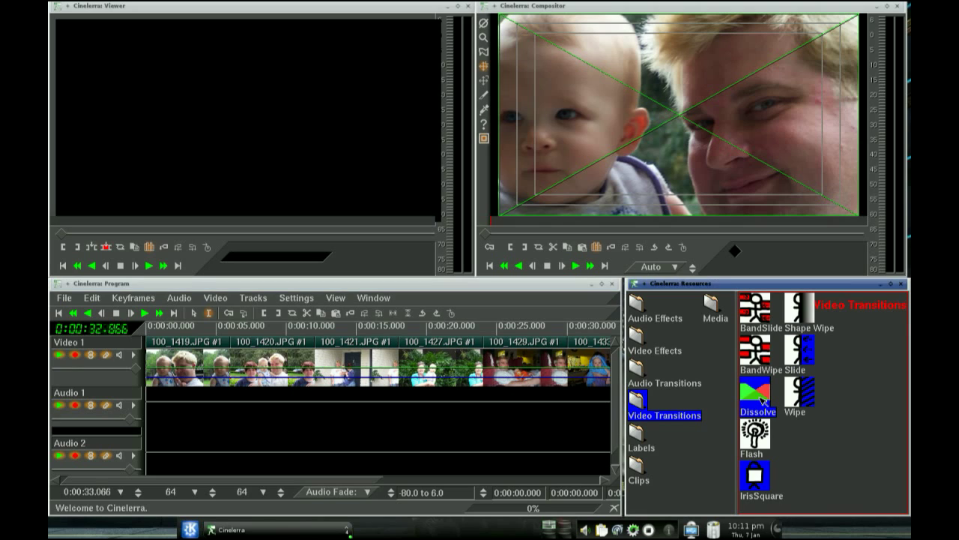
pyautogui.moveTo(763, 402); pyautogui.dragTo(172, 365)
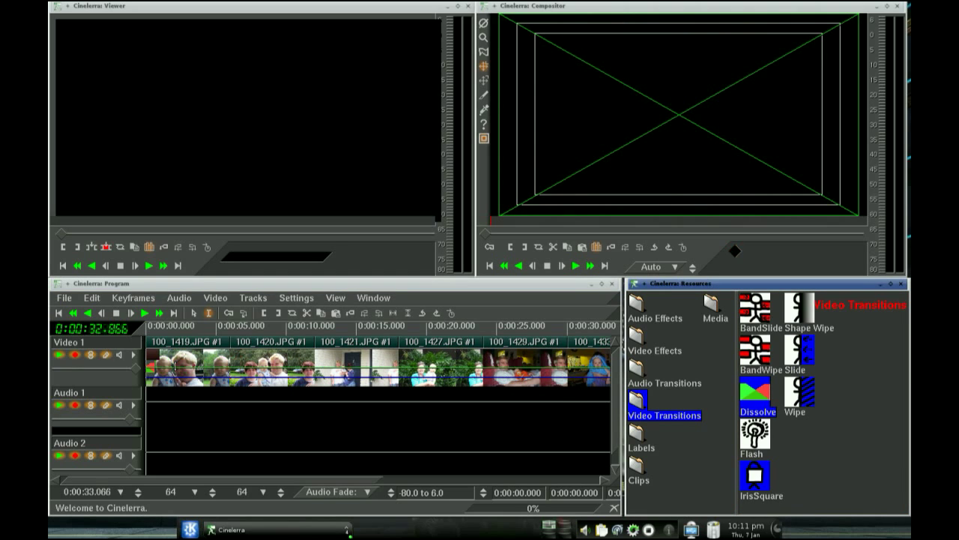
# Examine the length setting of the Dissolve transition on the first clip.
pyautogui.click(150, 367)
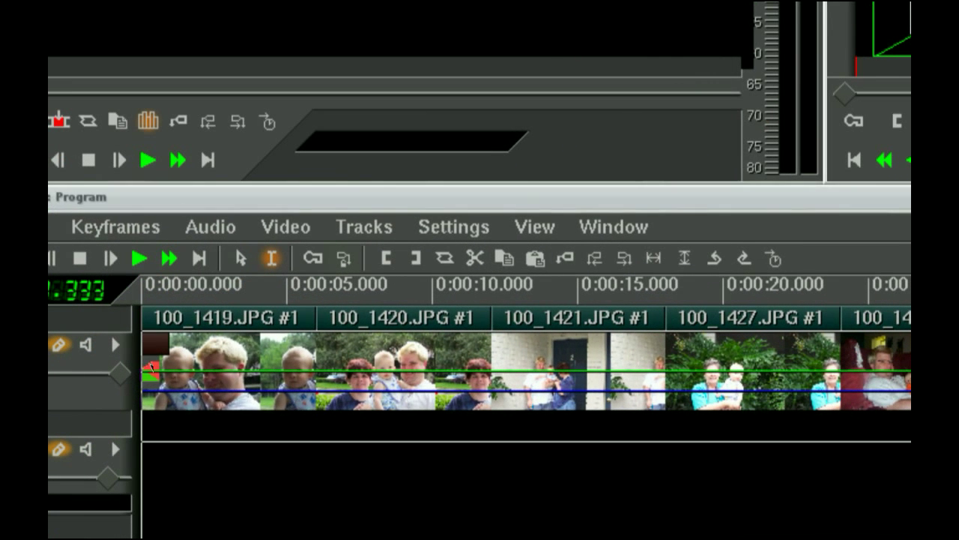
pyautogui.rightClick(150, 368)
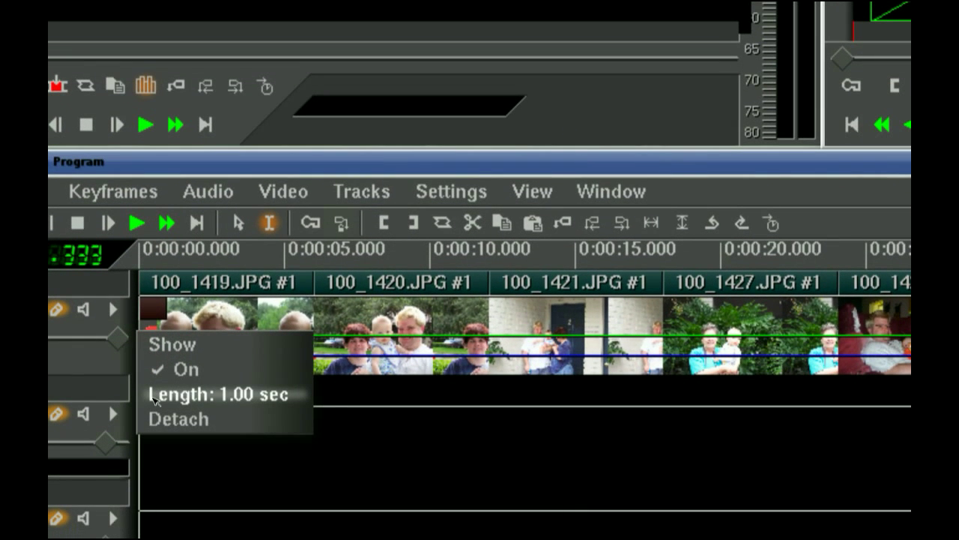
pyautogui.click(142, 399)
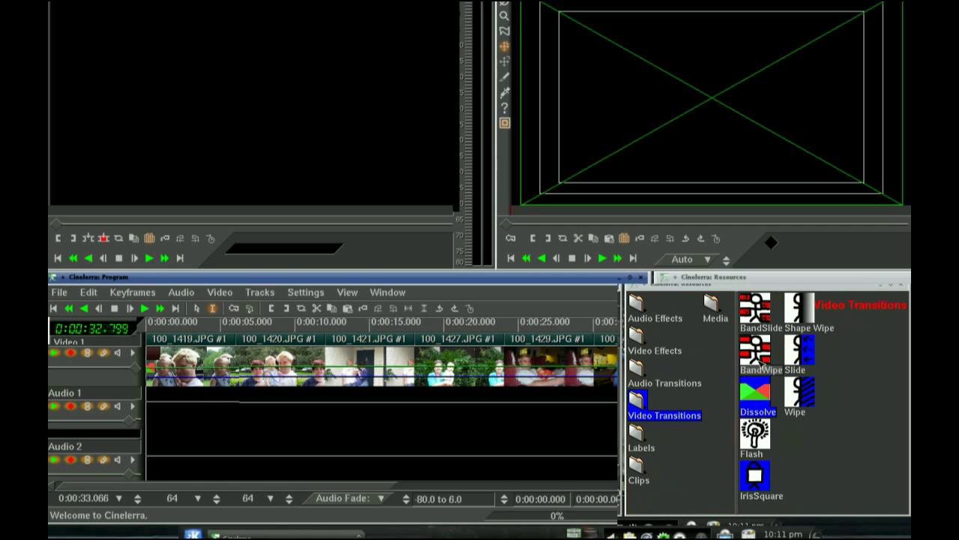
# Attach a Slide transition to the start of 100_1420.JPG and a Shape Wipe transition to the start of 100_1421.JPG.
pyautogui.moveTo(799, 353); pyautogui.dragTo(234, 366)
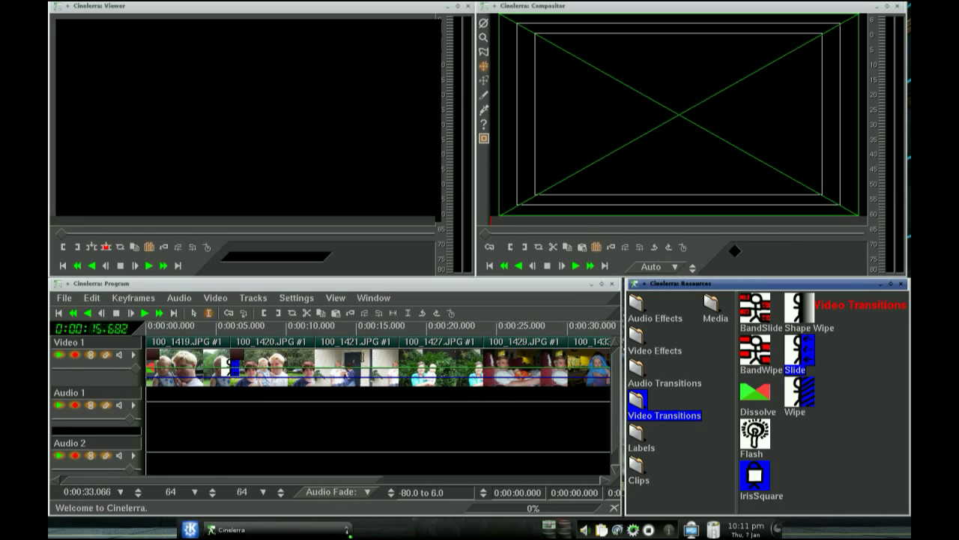
pyautogui.moveTo(802, 307); pyautogui.dragTo(321, 371)
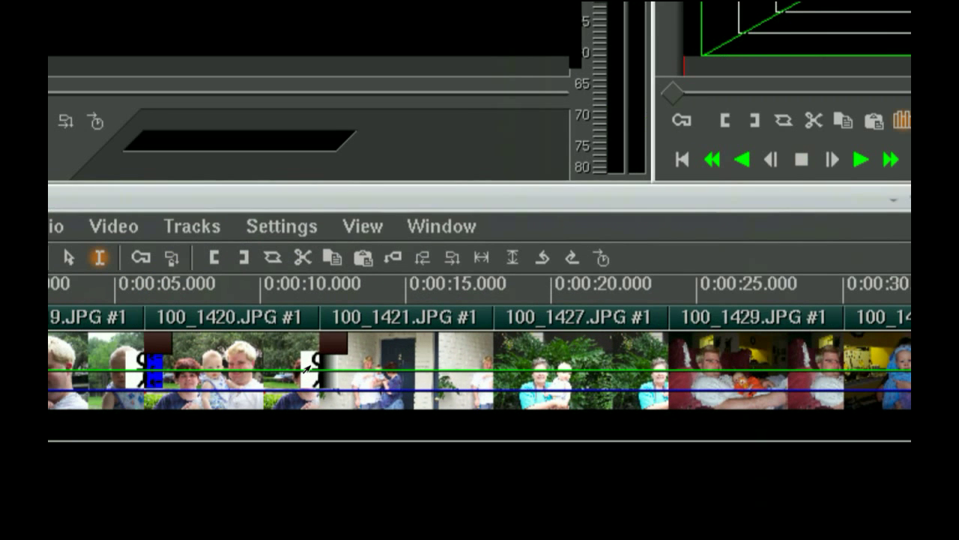
# Set the shape of the Shape Wipe transition before 100_1421.JPG to heart.png.
pyautogui.rightClick(312, 365)
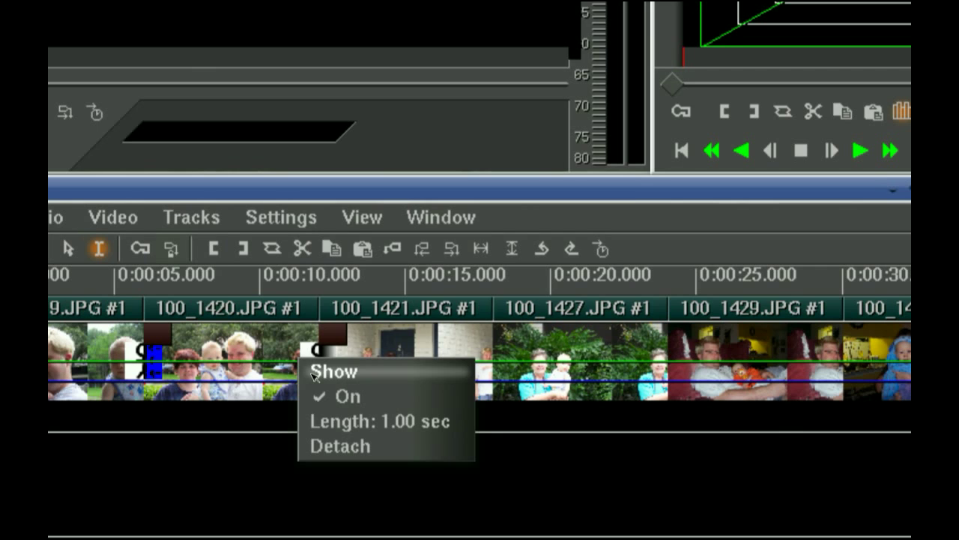
pyautogui.click(312, 373)
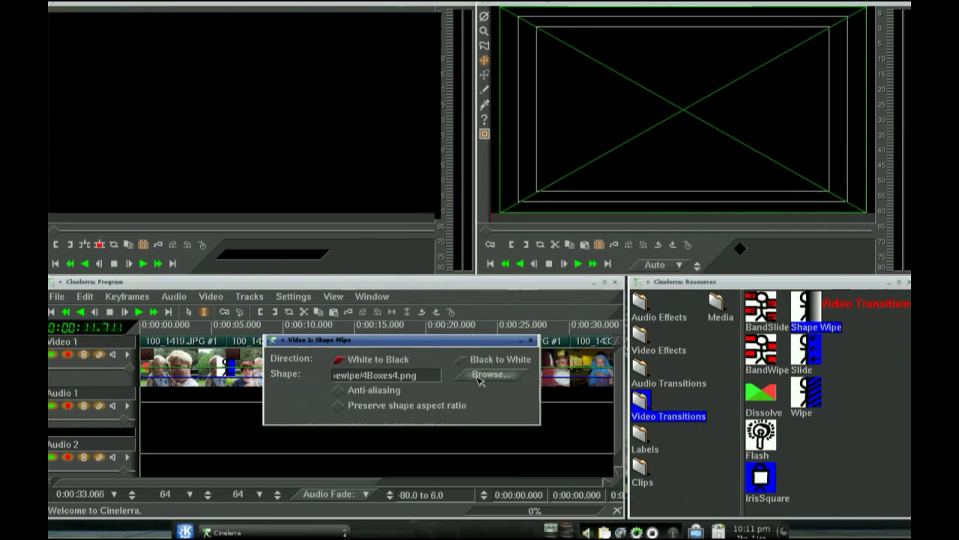
pyautogui.click(480, 379)
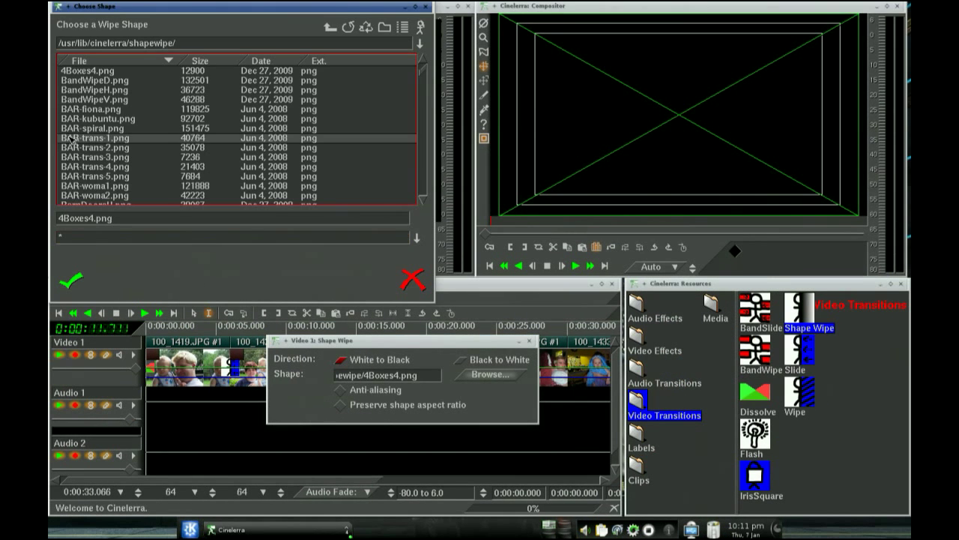
pyautogui.click(109, 100)
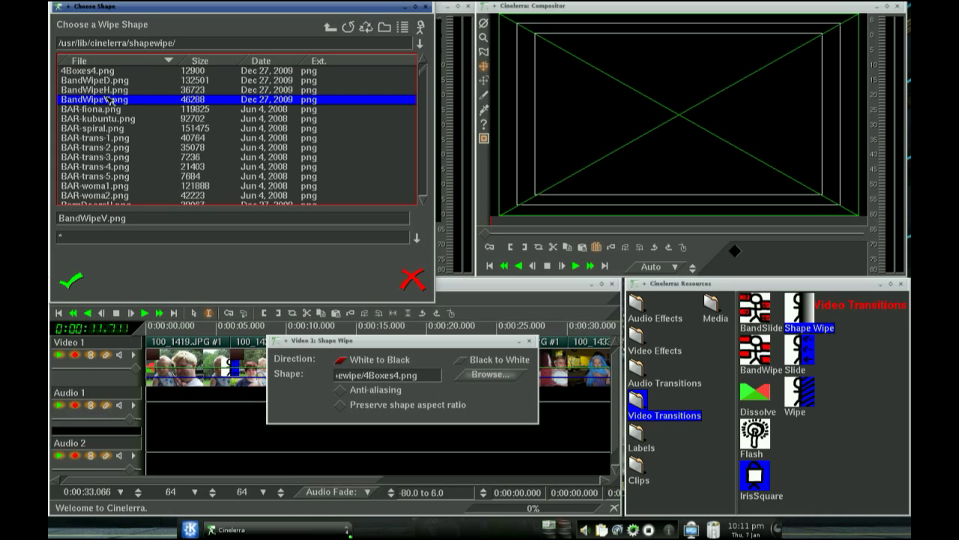
pyautogui.press('h')
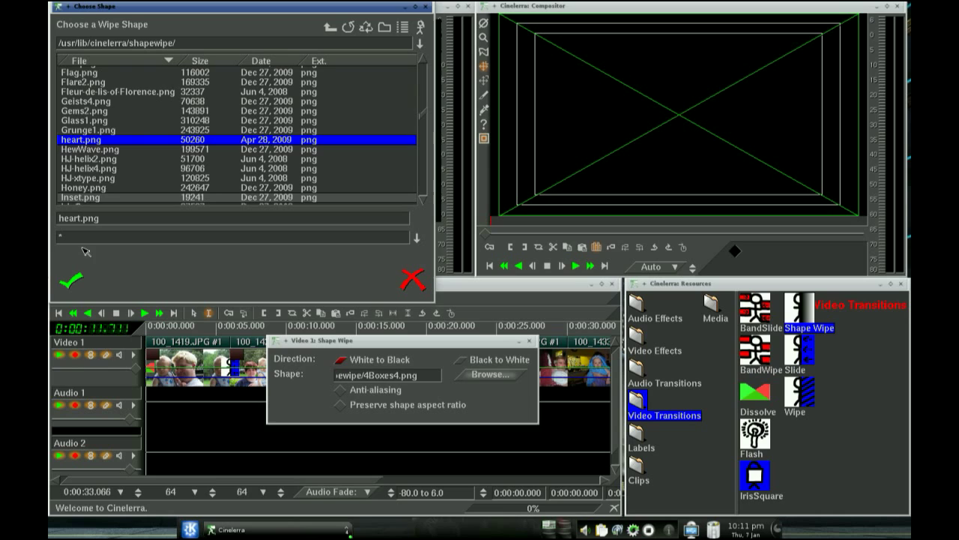
pyautogui.click(72, 282)
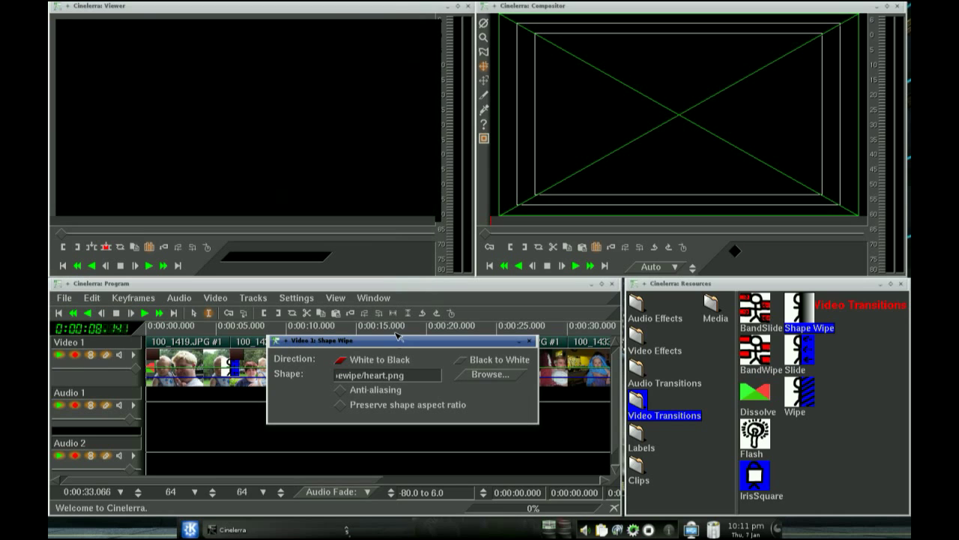
# Preview the heart-shaped wipe by playing the timeline from shortly before 100_1421.JPG, stop during the transition, and close the transition settings.
pyautogui.moveTo(395, 346); pyautogui.dragTo(237, 103)
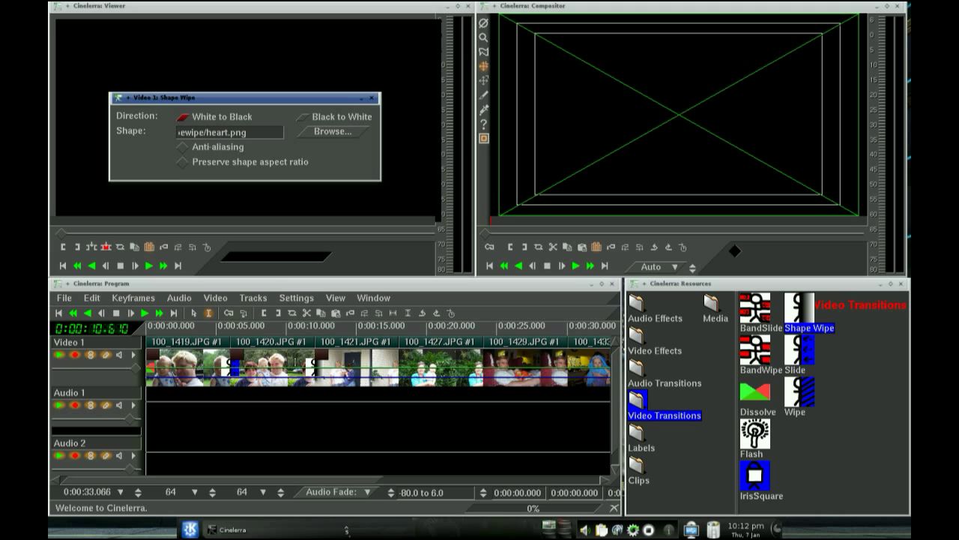
pyautogui.click(300, 411)
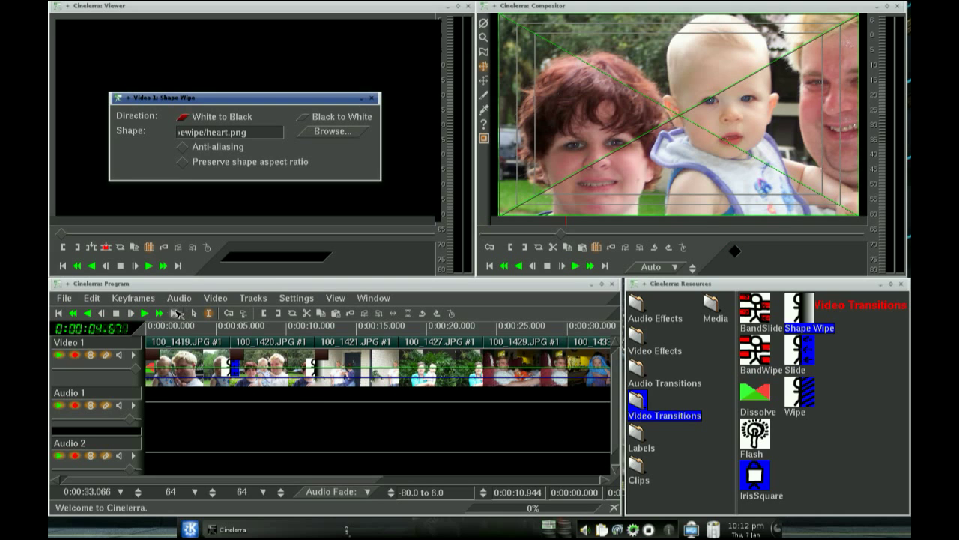
pyautogui.click(144, 314)
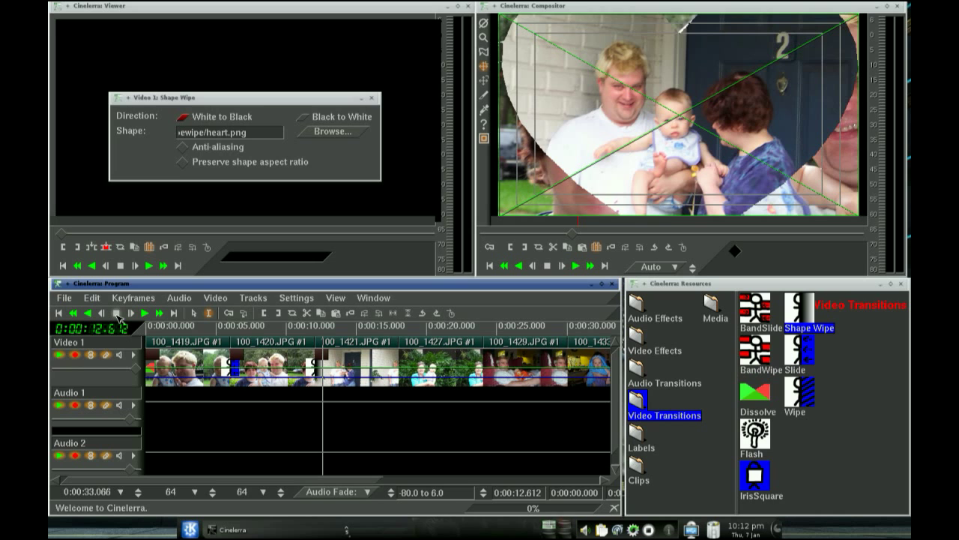
pyautogui.click(116, 314)
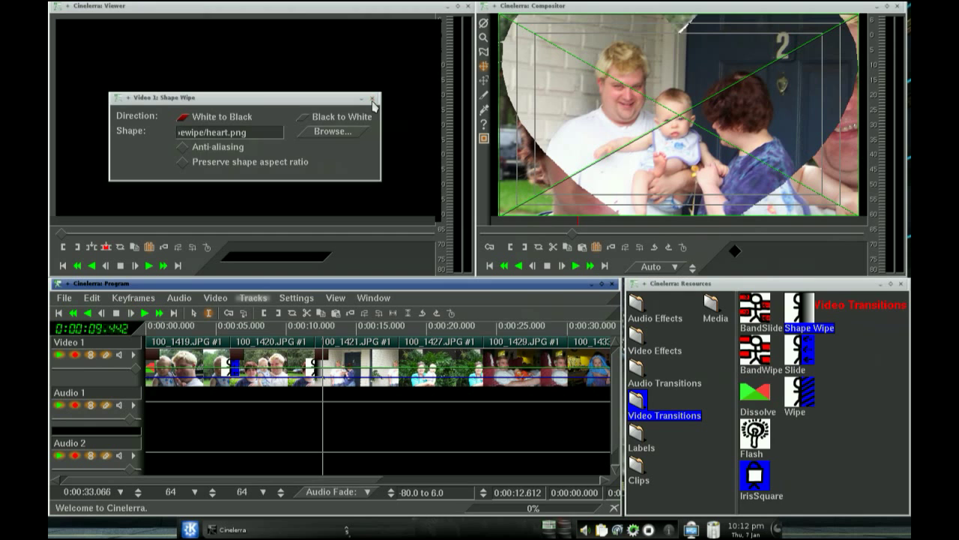
pyautogui.click(555, 45)
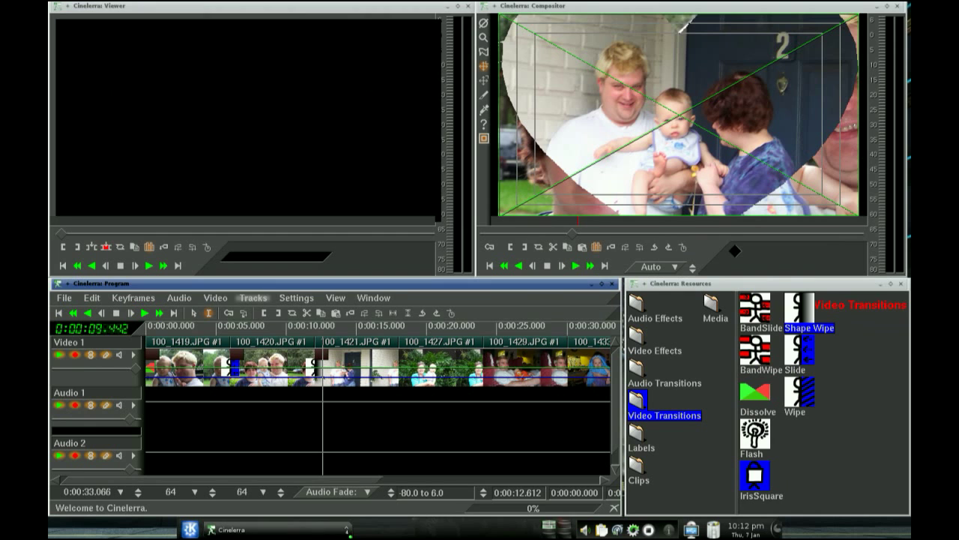
# Place the playhead within the 100_1421.JPG clip and set the camera's Z value to 0.5.
pyautogui.click(359, 419)
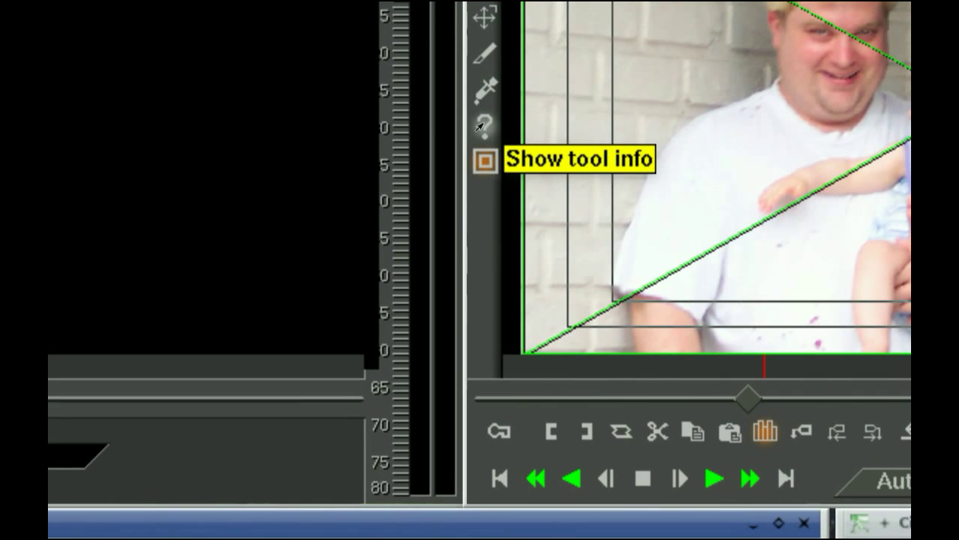
pyautogui.click(480, 126)
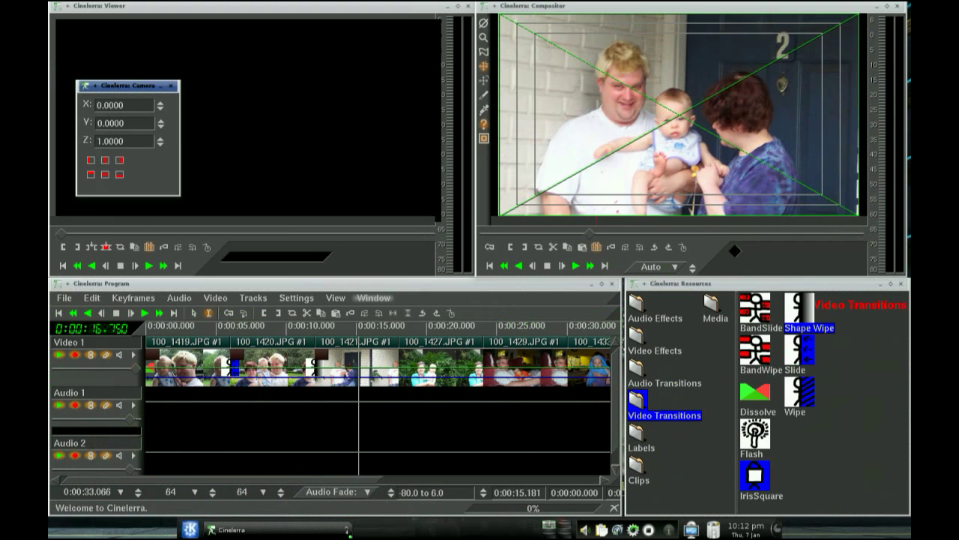
pyautogui.click(162, 145)
pyautogui.click(162, 145)
pyautogui.click(162, 146)
pyautogui.click(162, 146)
pyautogui.click(162, 146)
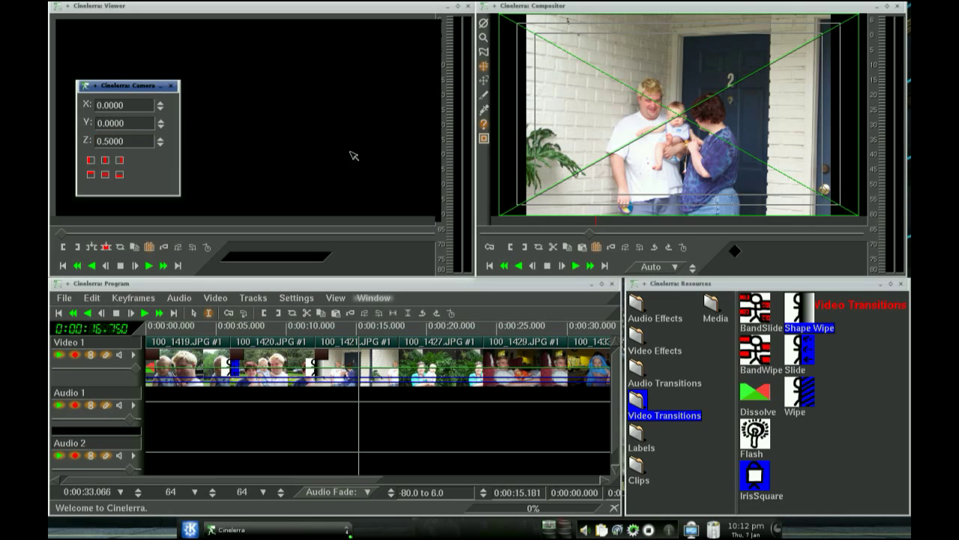
pyautogui.click(171, 85)
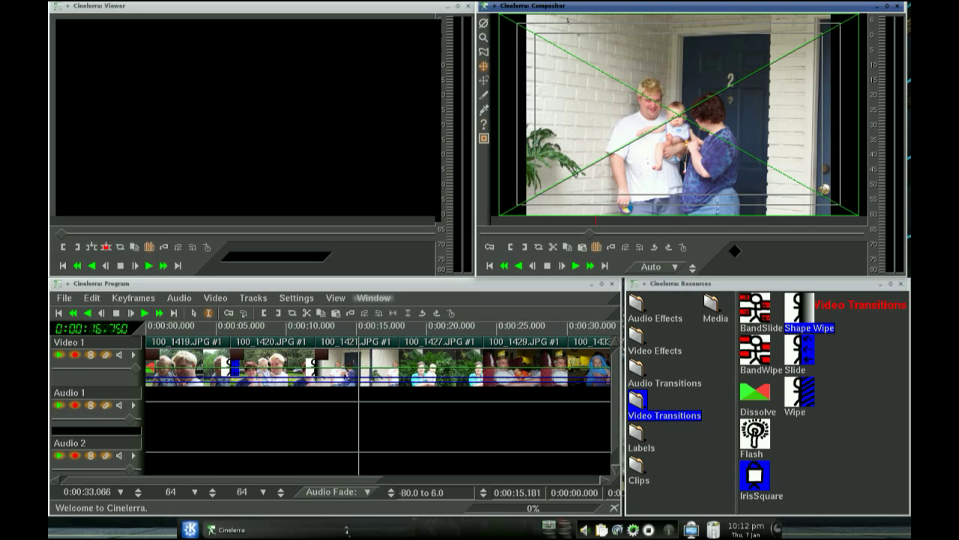
# Preview the first transition by playing the timeline from near the start of the 100_1419.JPG clip.
pyautogui.click(177, 420)
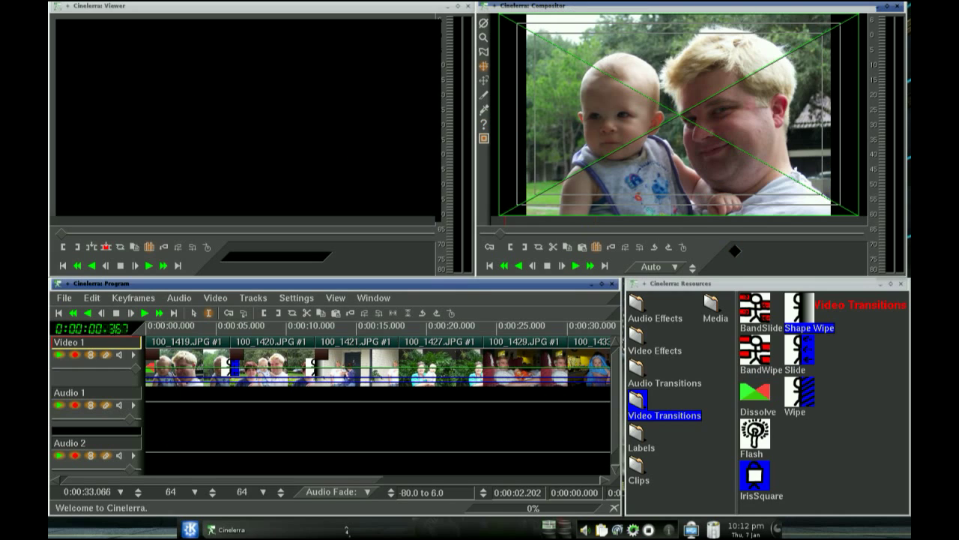
pyautogui.click(145, 314)
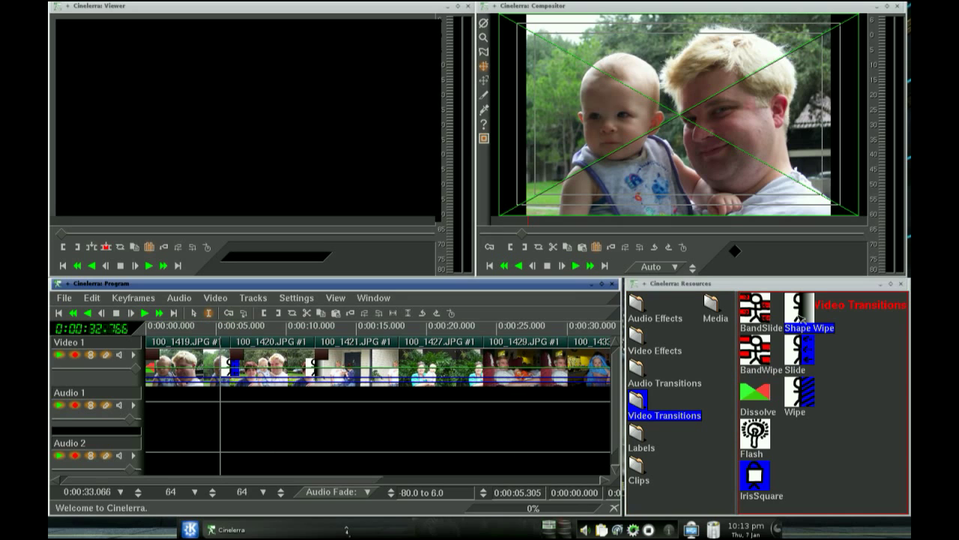
# Attach a Shape Wipe transition to the start of 100_1427.JPG and set its shape to 4Boxes4.png.
pyautogui.moveTo(798, 316)
pyautogui.mouseDown()
pyautogui.moveTo(394, 365)
pyautogui.moveTo(417, 372)
pyautogui.mouseUp()
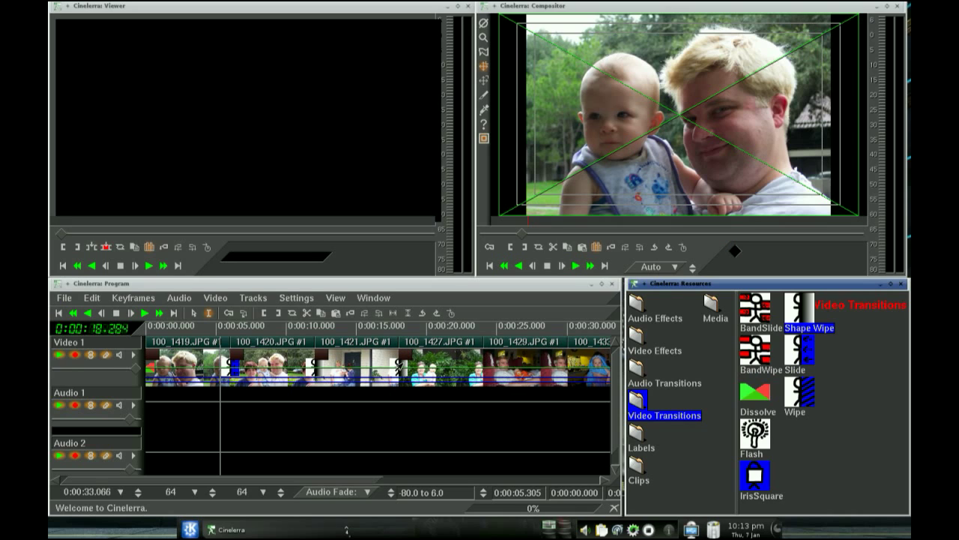
pyautogui.rightClick(393, 369)
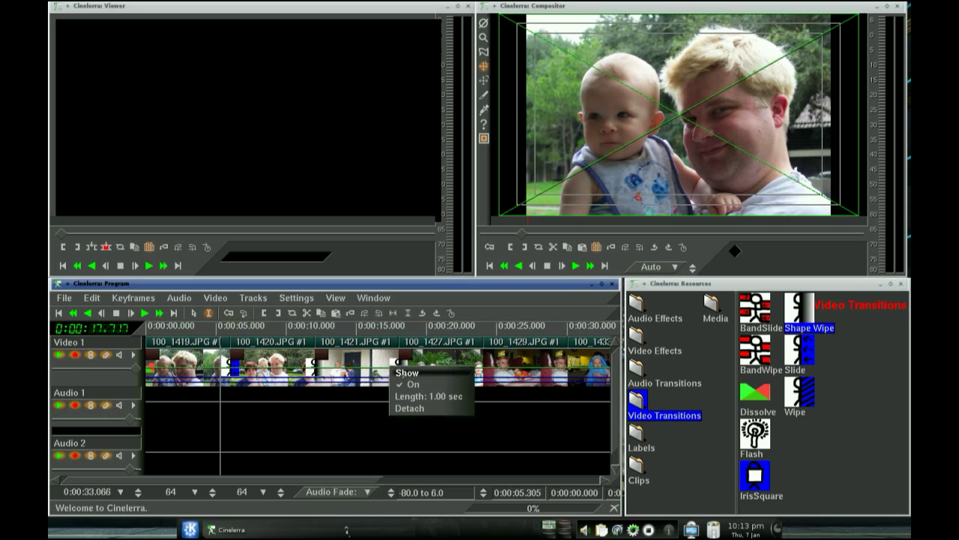
pyautogui.click(406, 373)
pyautogui.click(559, 379)
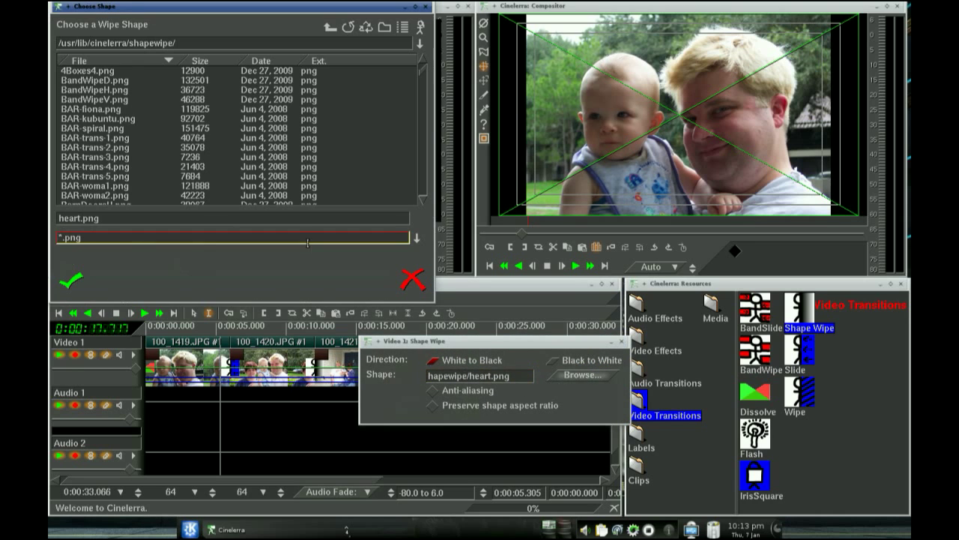
pyautogui.click(94, 71)
pyautogui.click(73, 280)
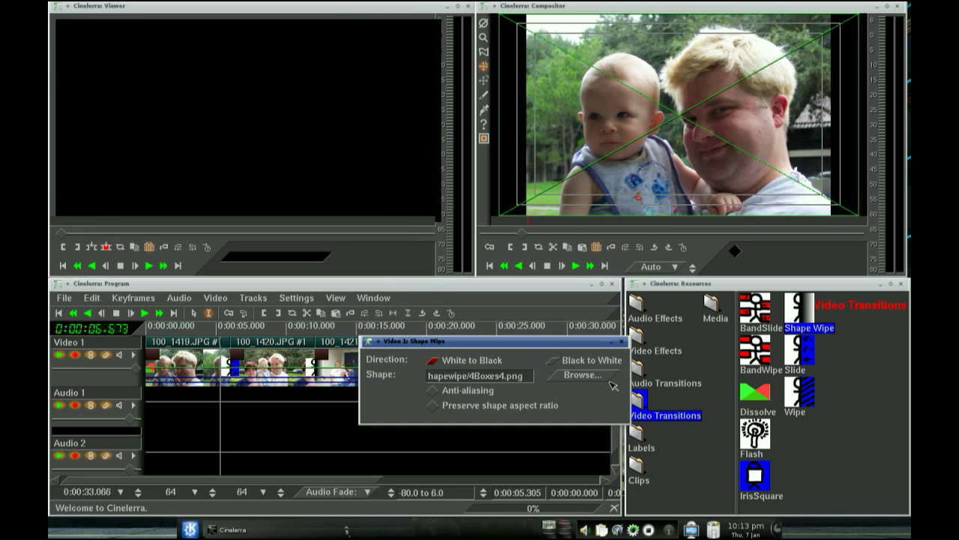
pyautogui.click(621, 343)
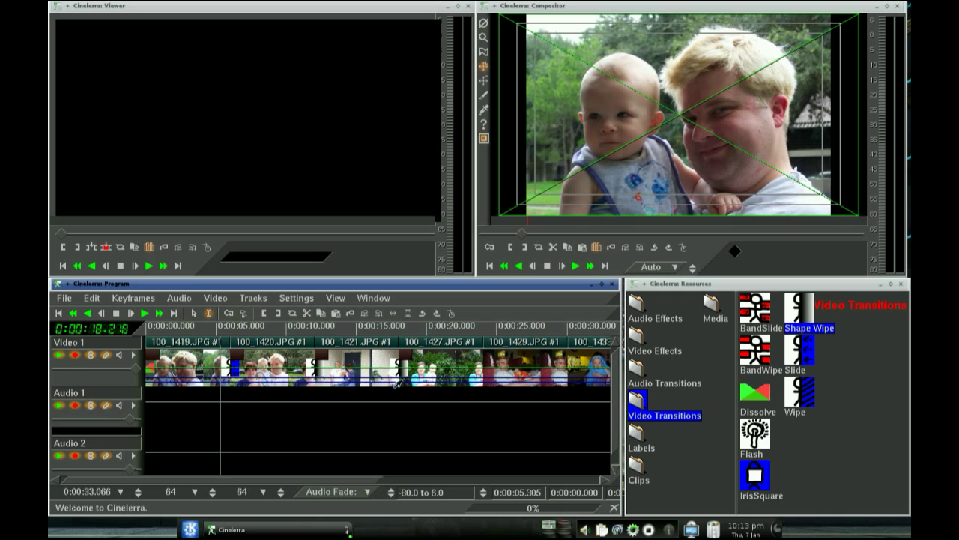
pyautogui.click(438, 371)
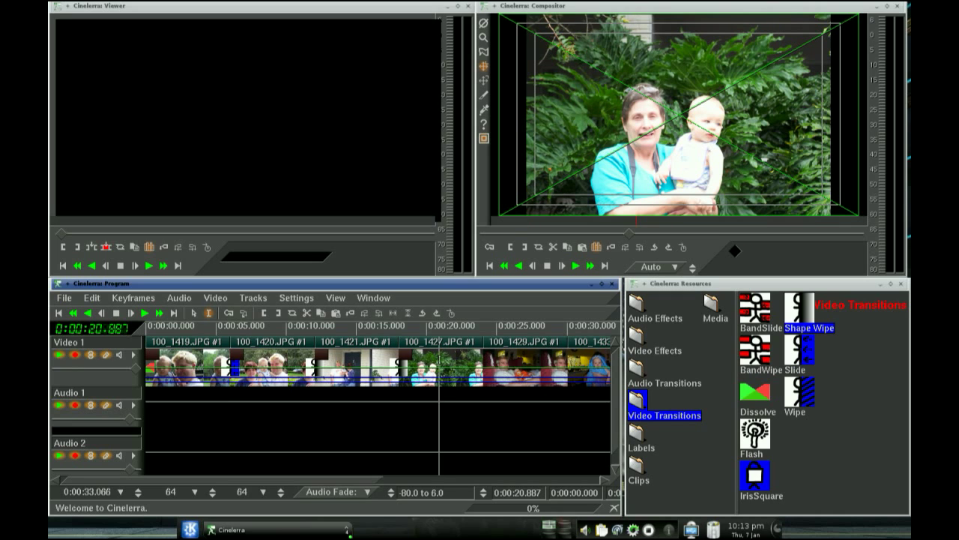
pyautogui.click(509, 360)
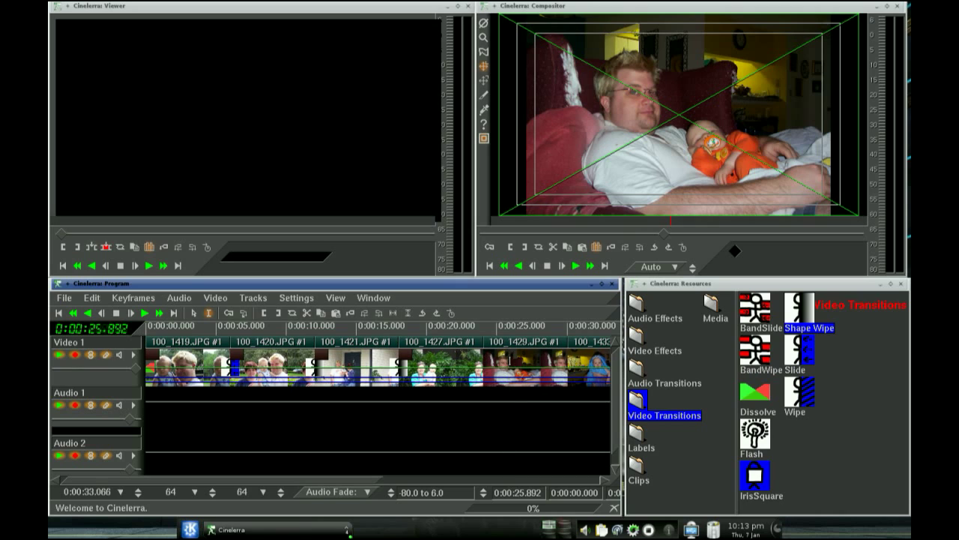
pyautogui.click(507, 359)
pyautogui.click(436, 329)
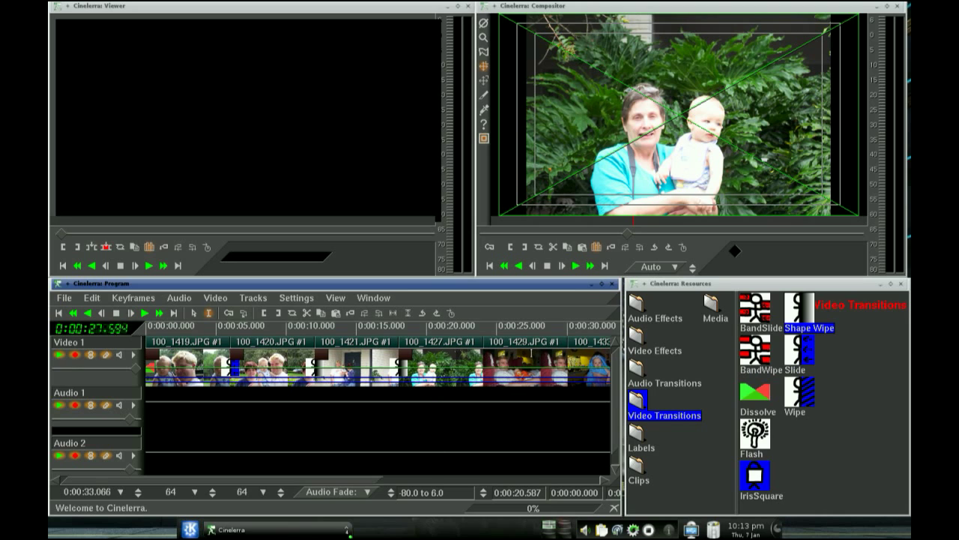
pyautogui.click(681, 220)
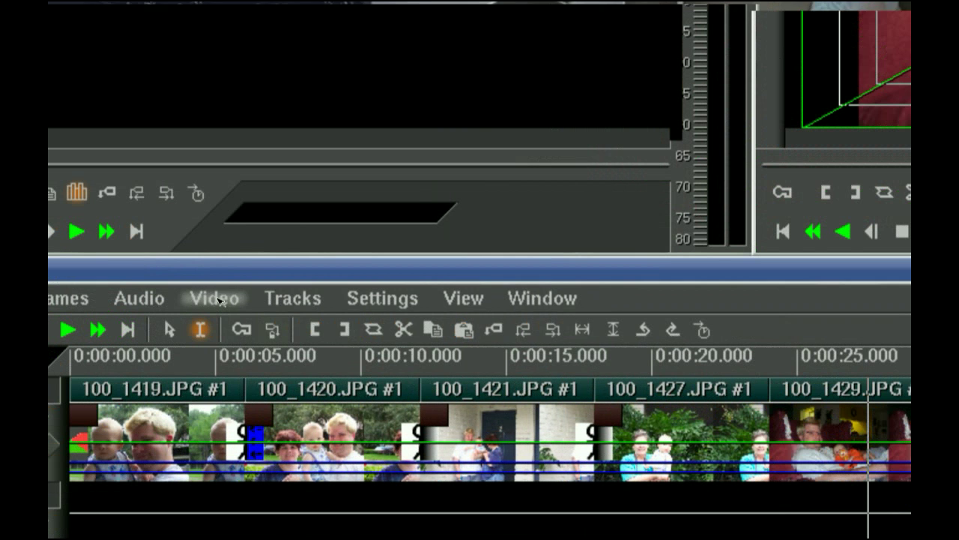
# Add a second video track to the project.
pyautogui.click(218, 300)
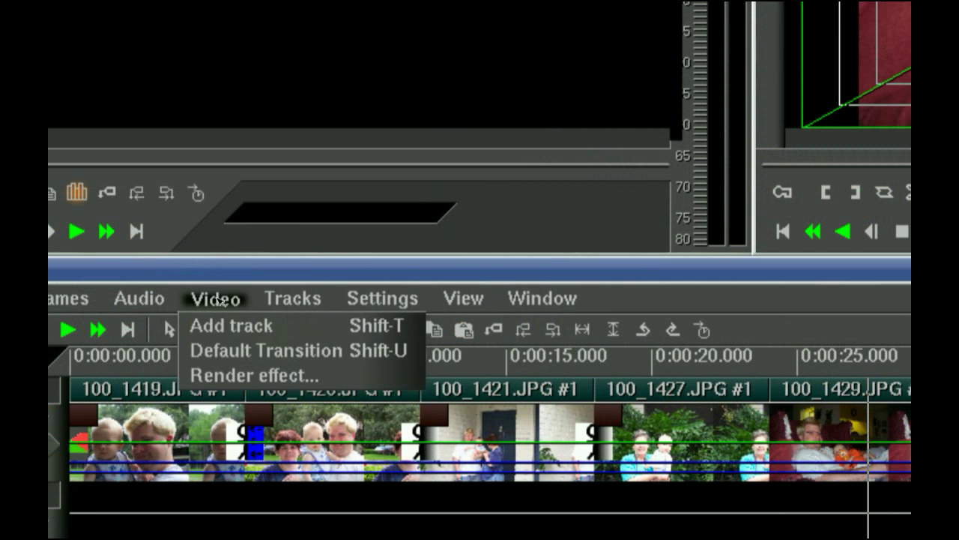
pyautogui.click(223, 312)
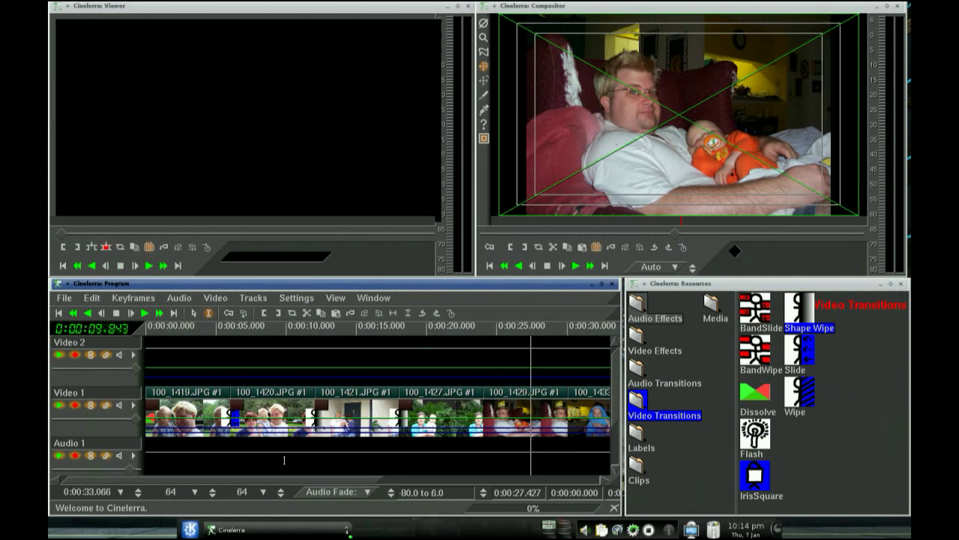
# Copy the Video 1 clips from the start of 100_1429.JPG to the end of 100_1439.JPG, and arm Video 2 instead of Video 1.
pyautogui.click(485, 408)
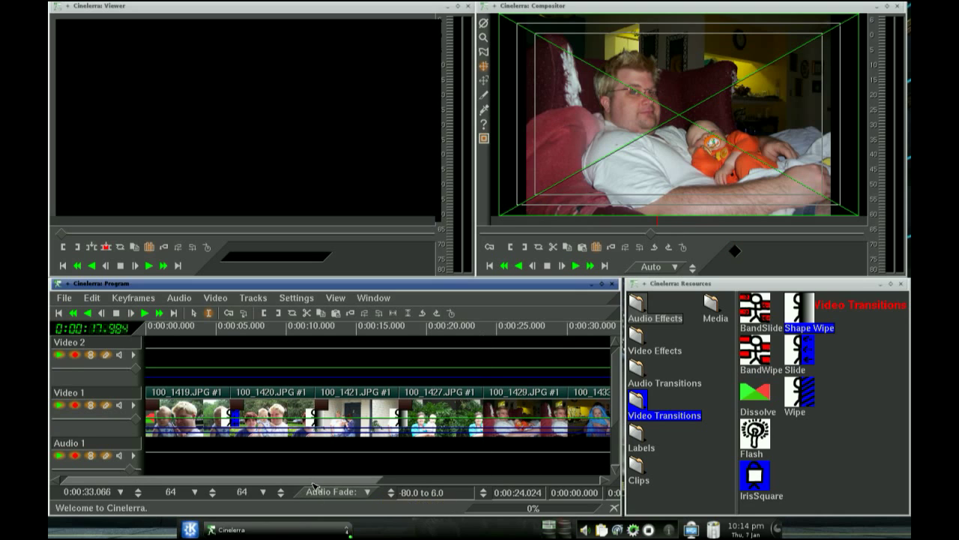
pyautogui.click(558, 477)
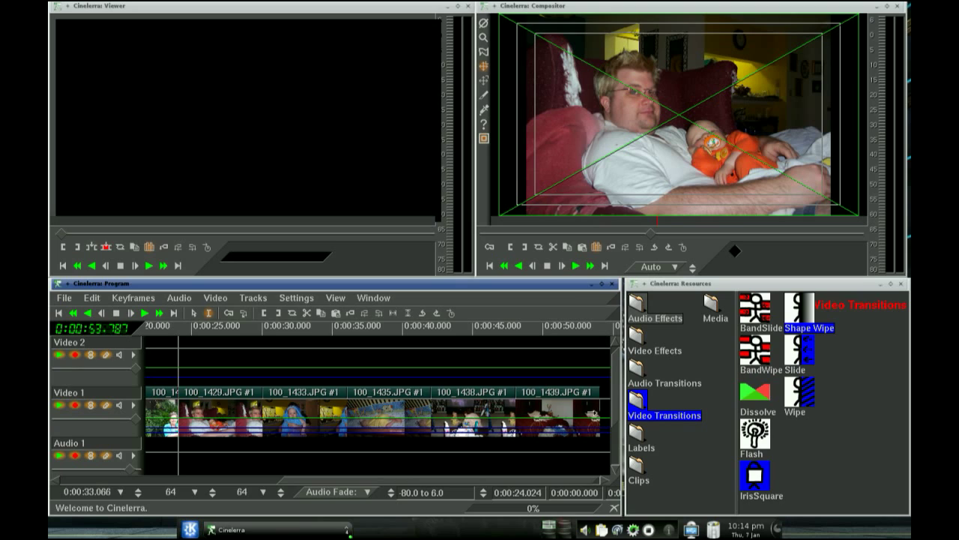
pyautogui.keyDown('shift'); pyautogui.click(592, 413); pyautogui.keyUp('shift')
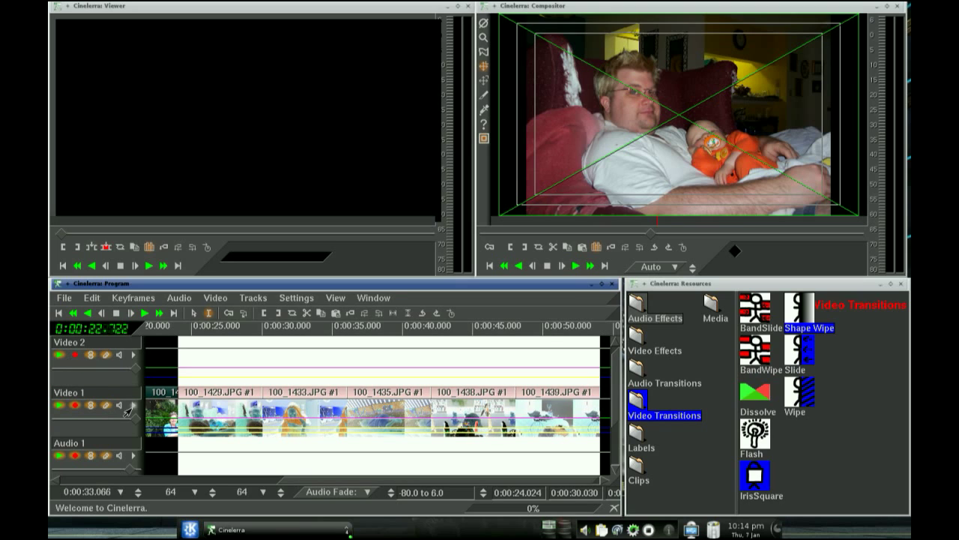
pyautogui.click(75, 354)
pyautogui.click(74, 406)
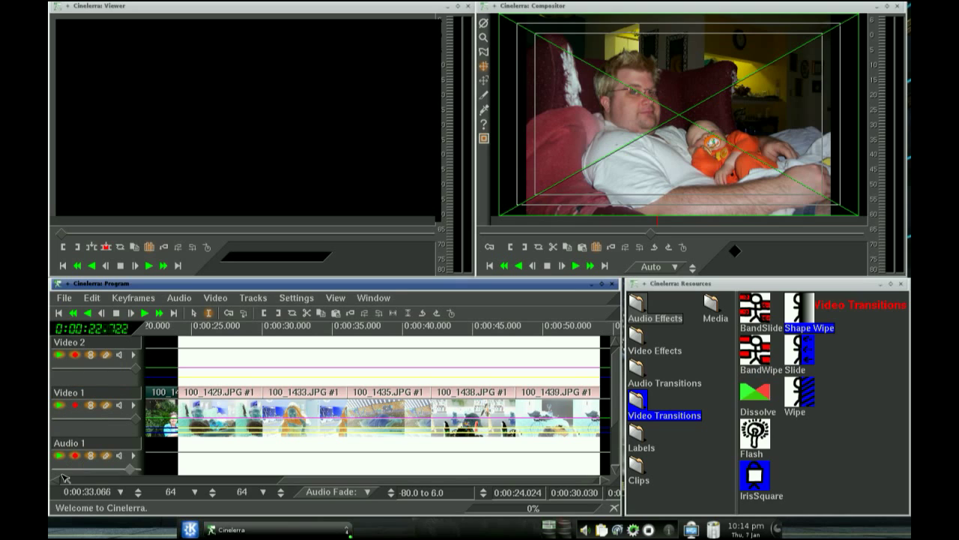
# Paste the copied clips on Video 2 at about 0:00:22.989 and detach the transition at the start of the pasted 100_1429.JPG.
pyautogui.click(120, 491)
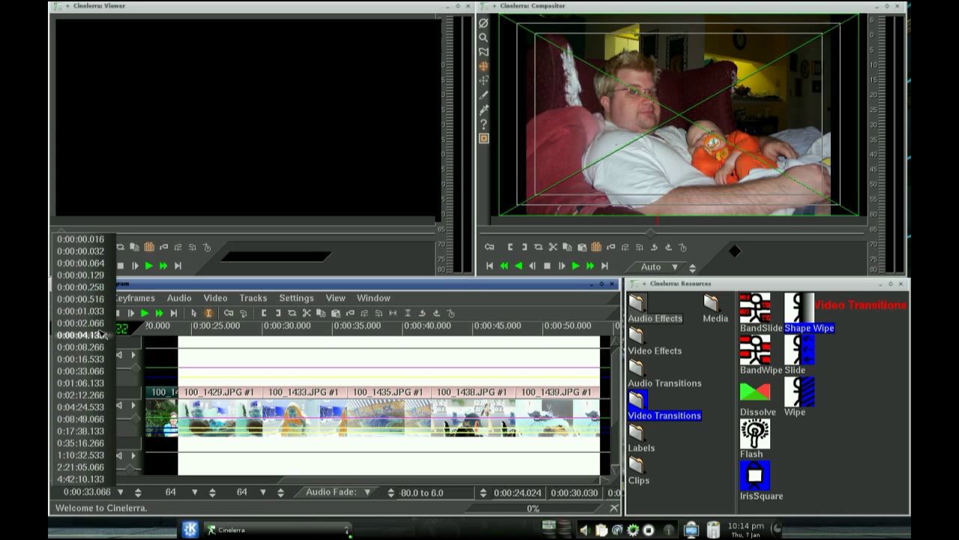
pyautogui.click(80, 347)
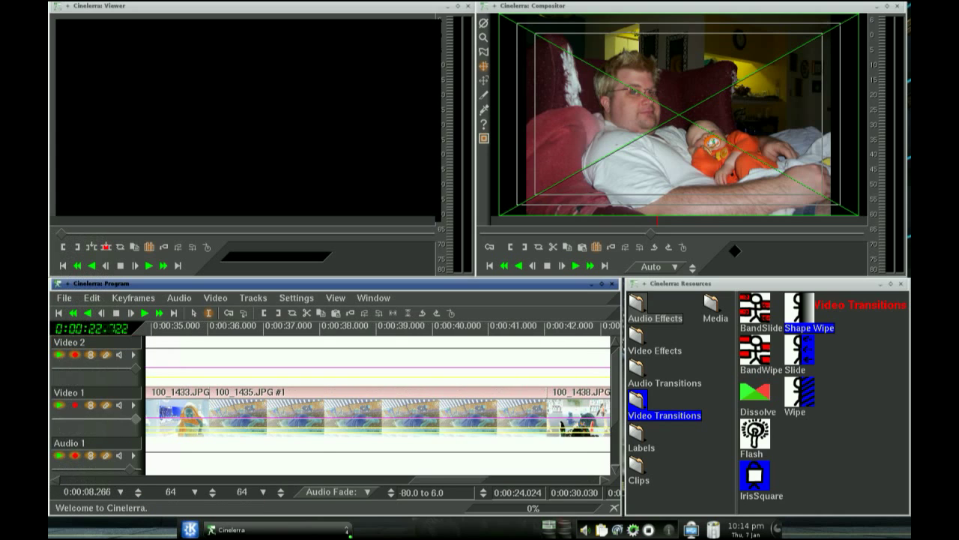
pyautogui.hscroll(-5, 78, 486)
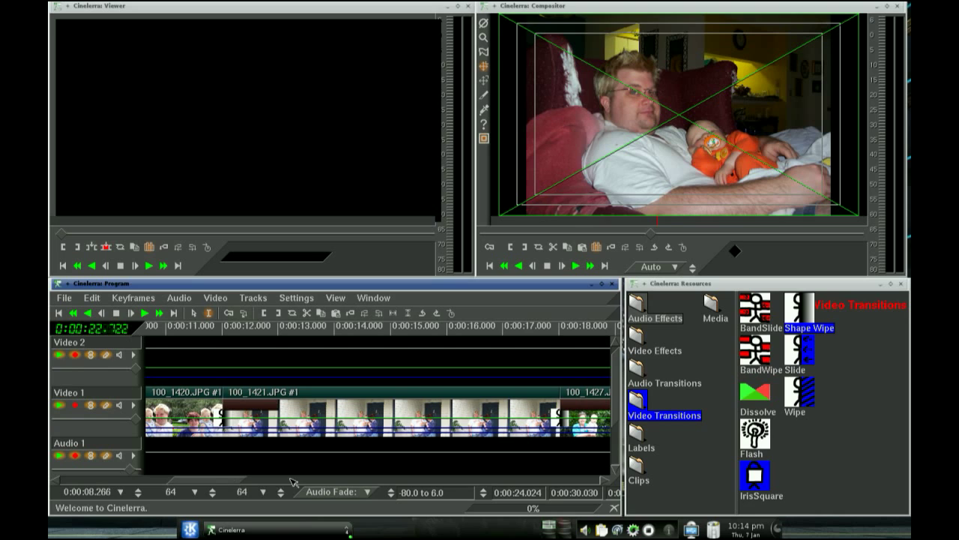
pyautogui.click(608, 481)
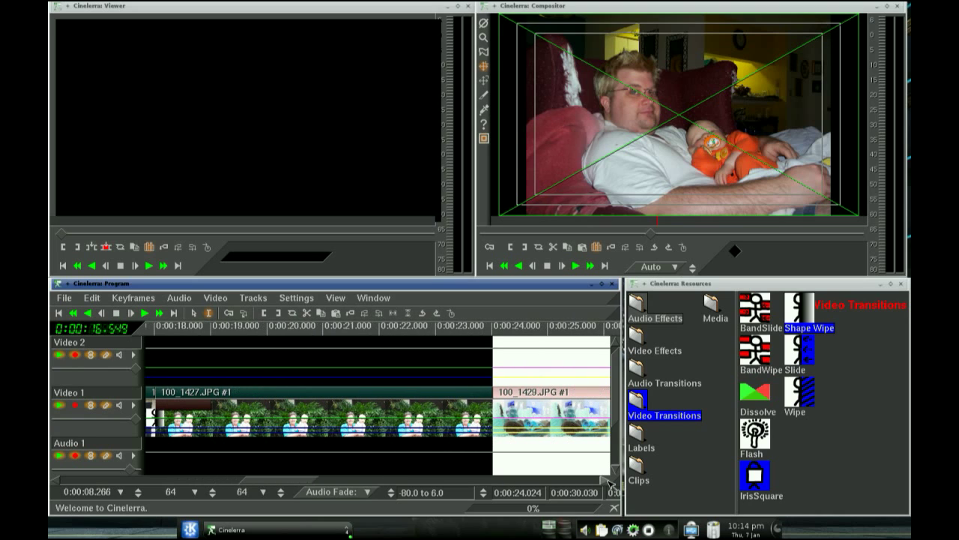
pyautogui.click(474, 349)
pyautogui.click(436, 341)
pyautogui.click(435, 341)
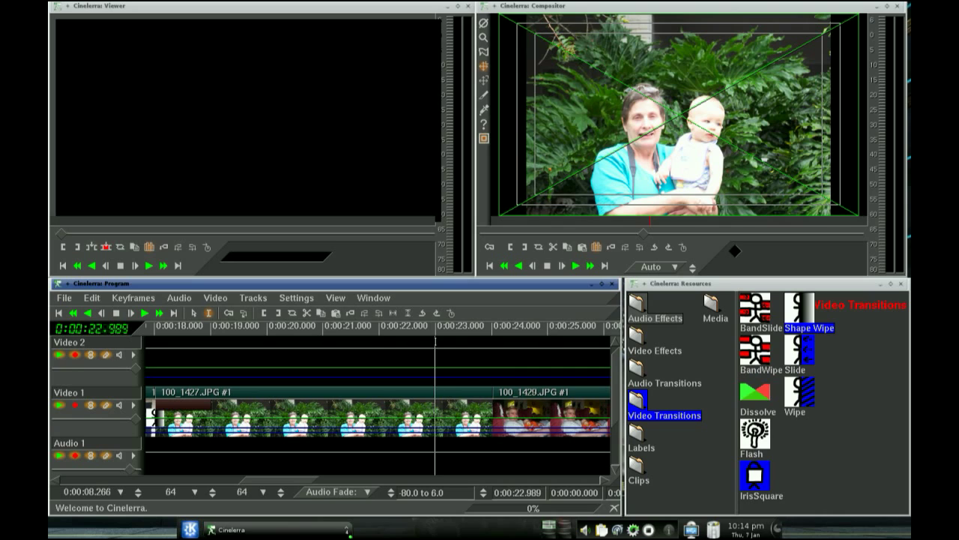
pyautogui.press('v')
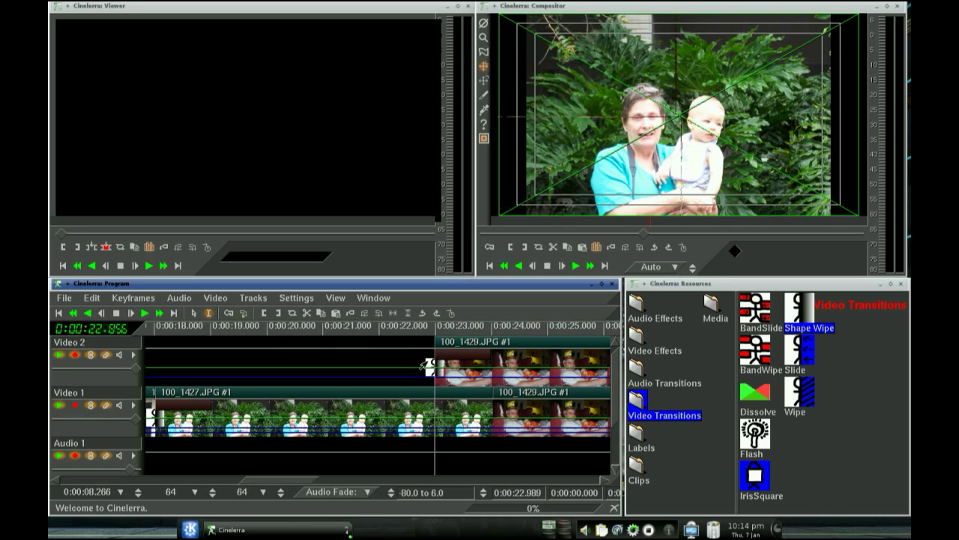
pyautogui.rightClick(428, 365)
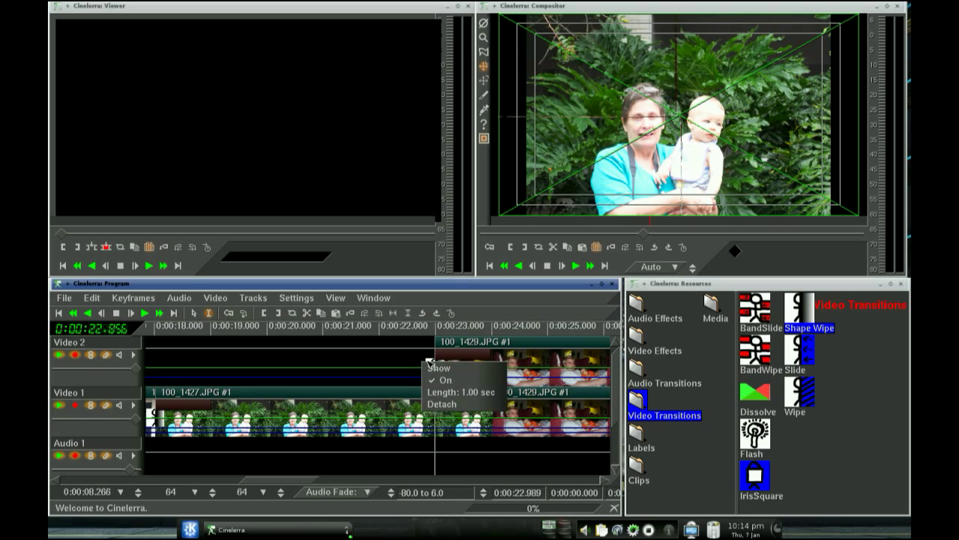
pyautogui.click(441, 403)
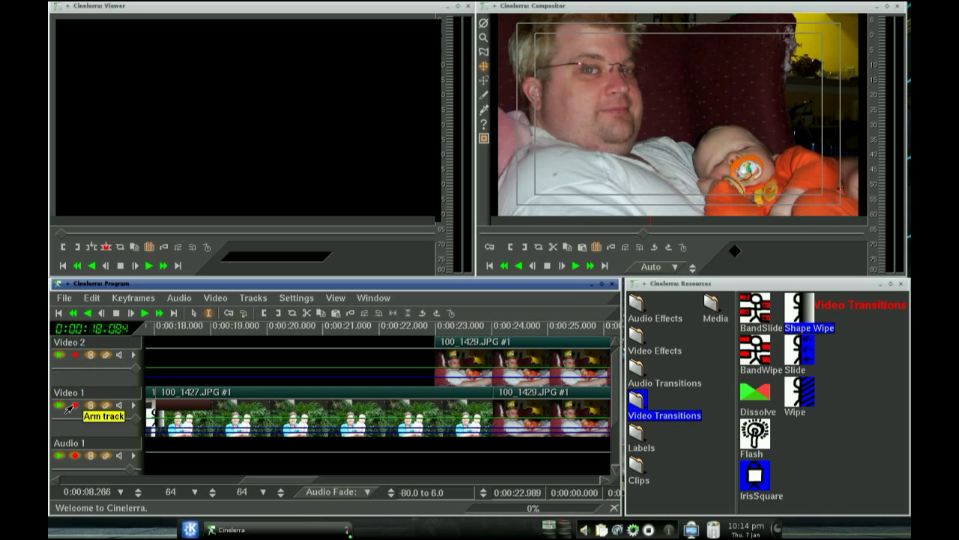
# Arm Video 1 with Video 2 disarmed and remove its clips from the start of 100_1429.JPG through the end of 100_1439.JPG.
pyautogui.click(75, 405)
pyautogui.click(391, 410)
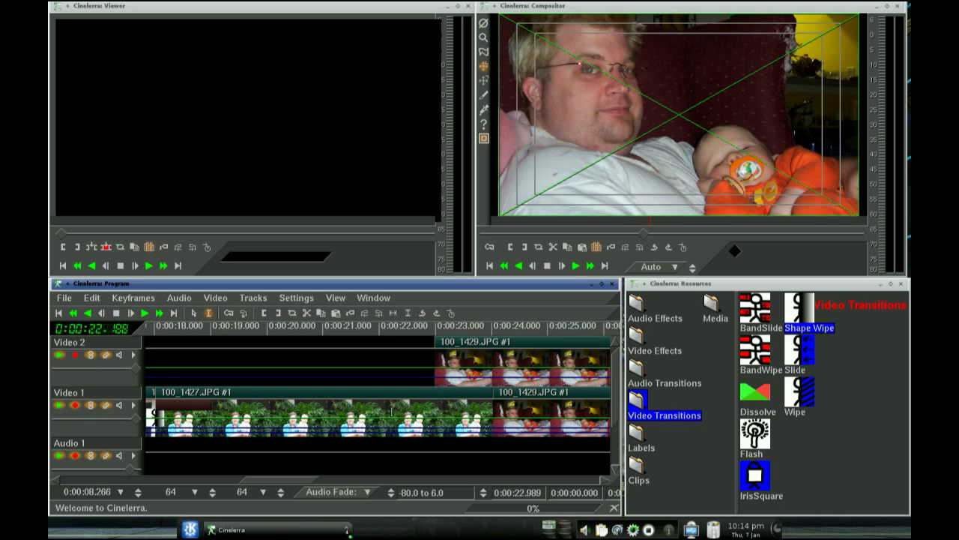
pyautogui.click(499, 408)
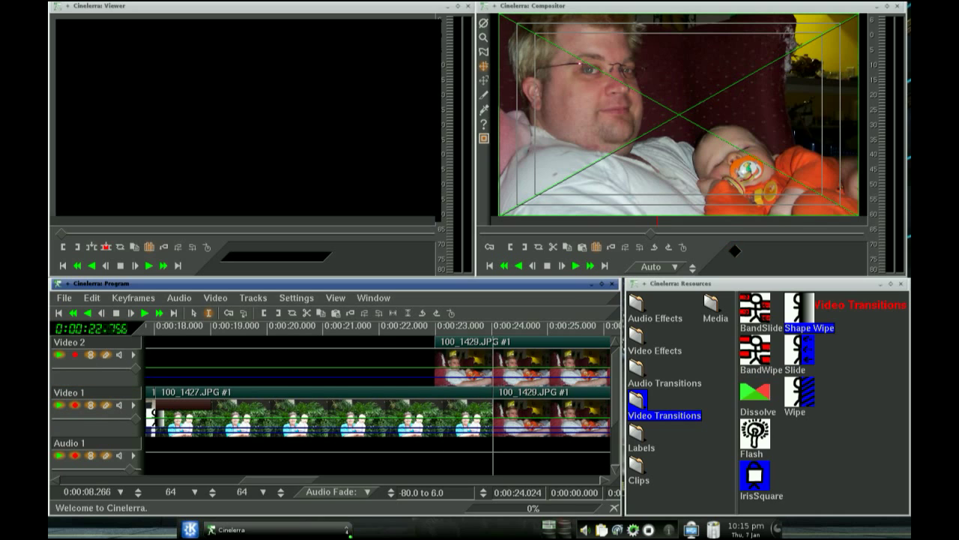
pyautogui.moveTo(274, 486); pyautogui.dragTo(573, 493)
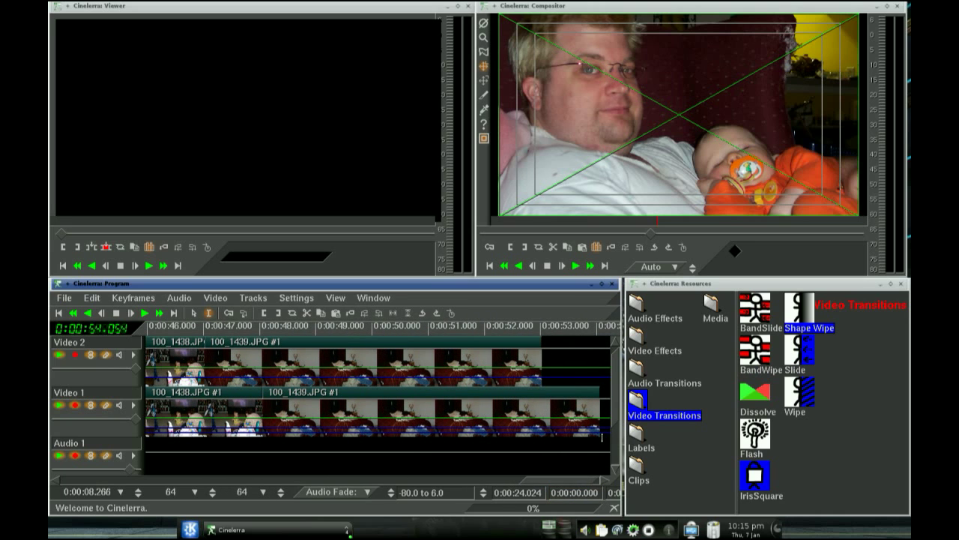
pyautogui.press('a')
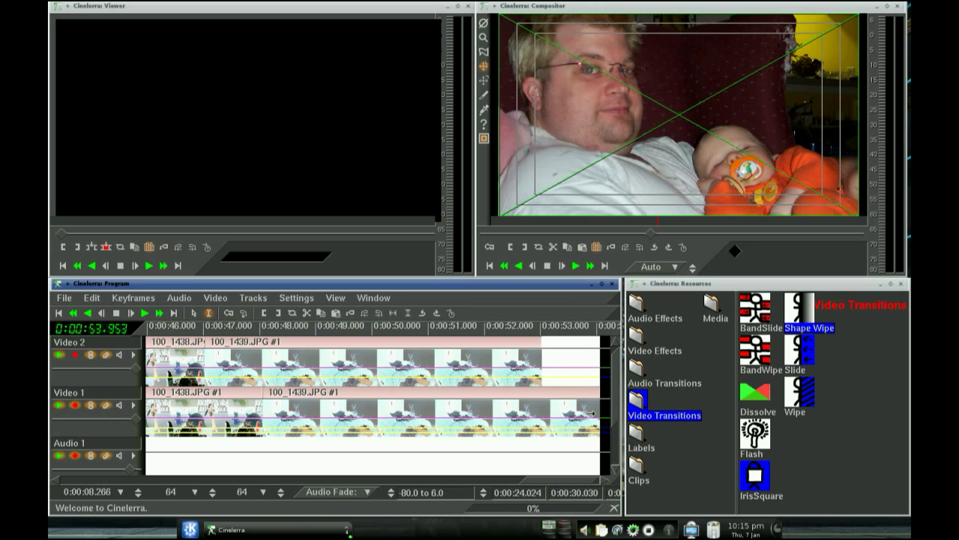
pyautogui.press('x')
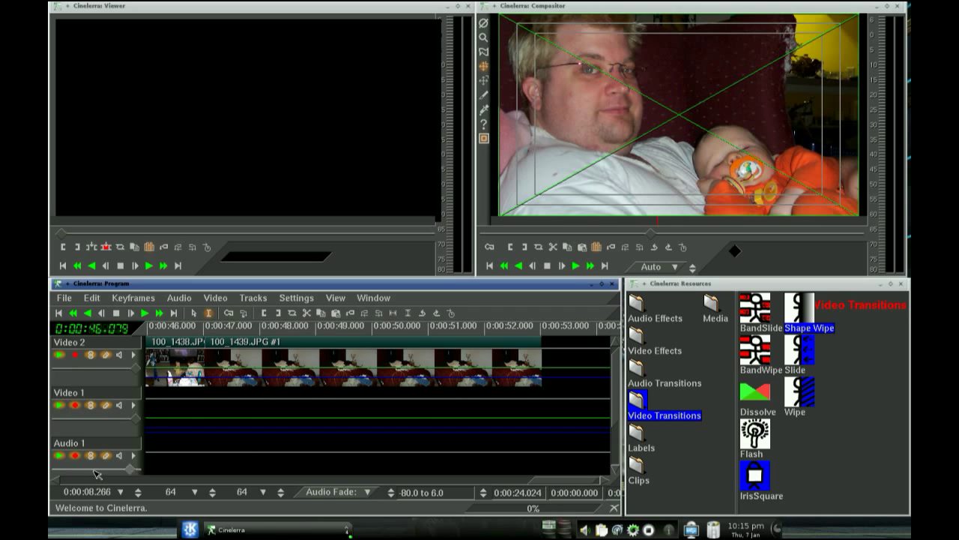
# Arm only the Video 2 track and move it down below Video 1.
pyautogui.click(87, 481)
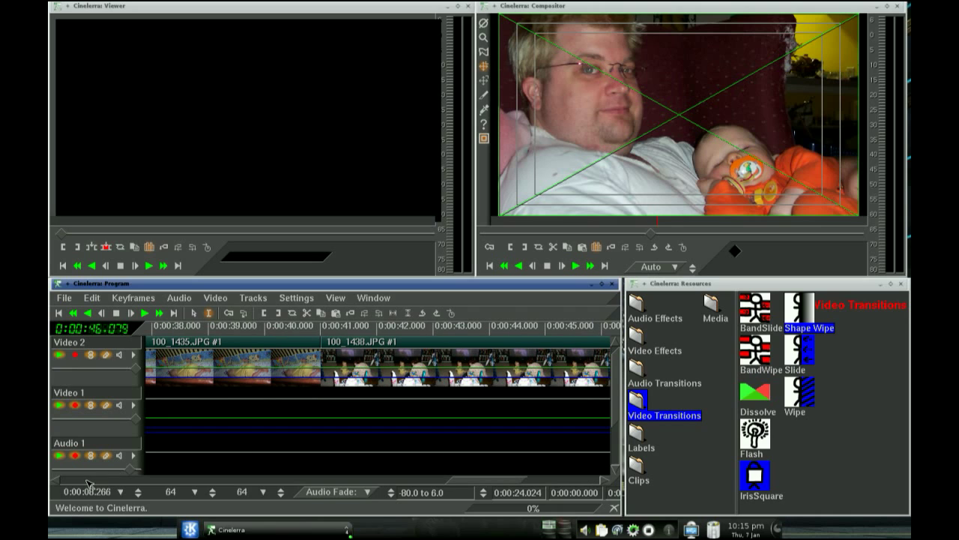
pyautogui.click(68, 484)
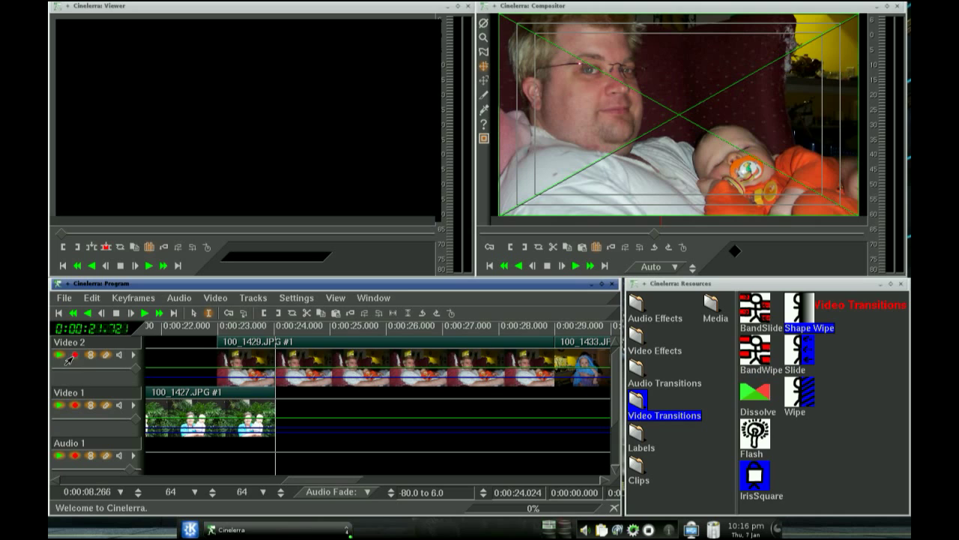
pyautogui.click(73, 356)
pyautogui.scroll(-3, 237, 455)
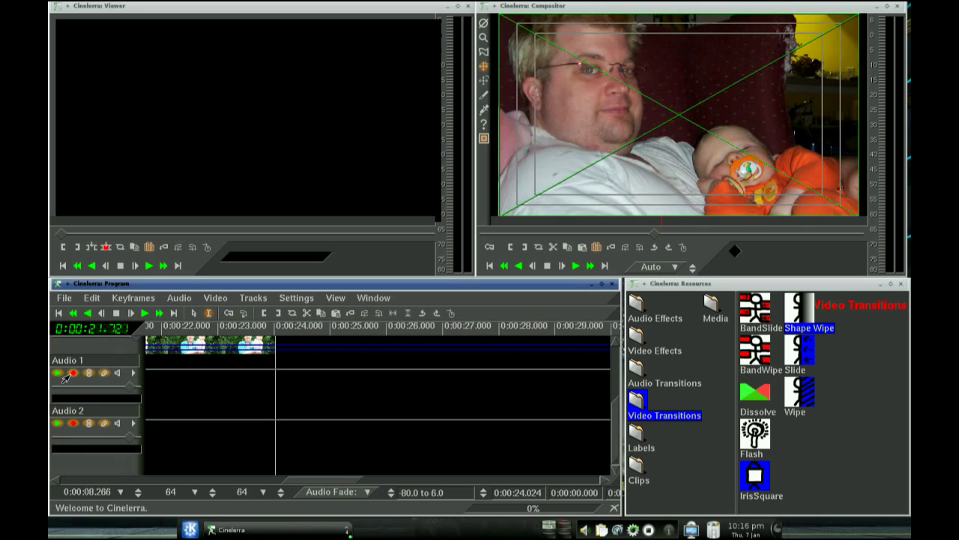
pyautogui.scroll(3, 321, 396)
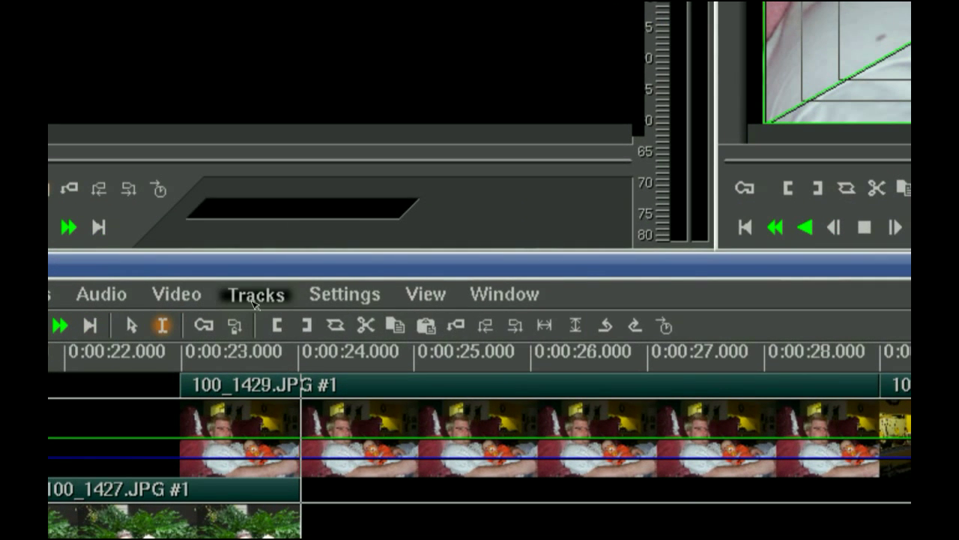
pyautogui.click(252, 297)
pyautogui.click(255, 324)
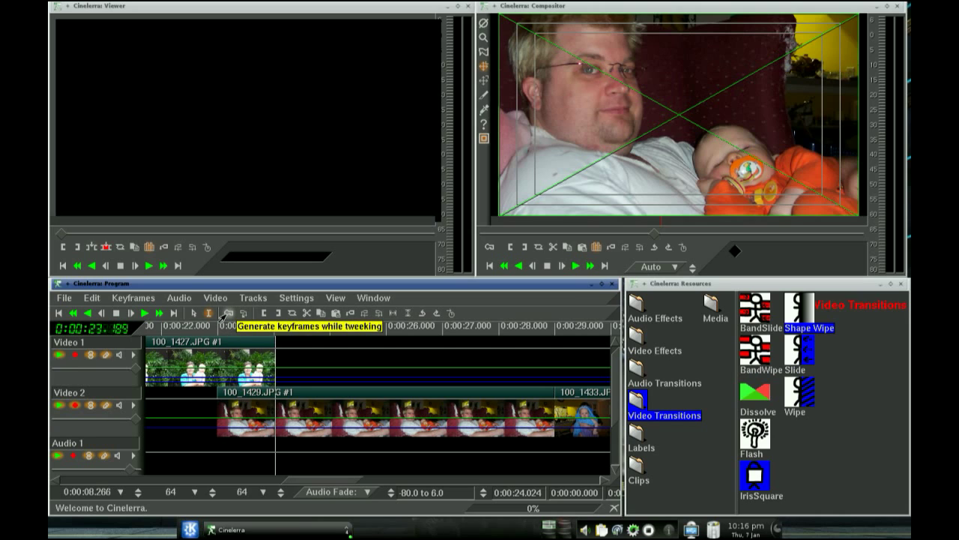
# Enable keyframe generation, arm only Video 1, and keyframe its fade fully out between the start of 100_1429.JPG and the end of 100_1427.JPG.
pyautogui.click(223, 315)
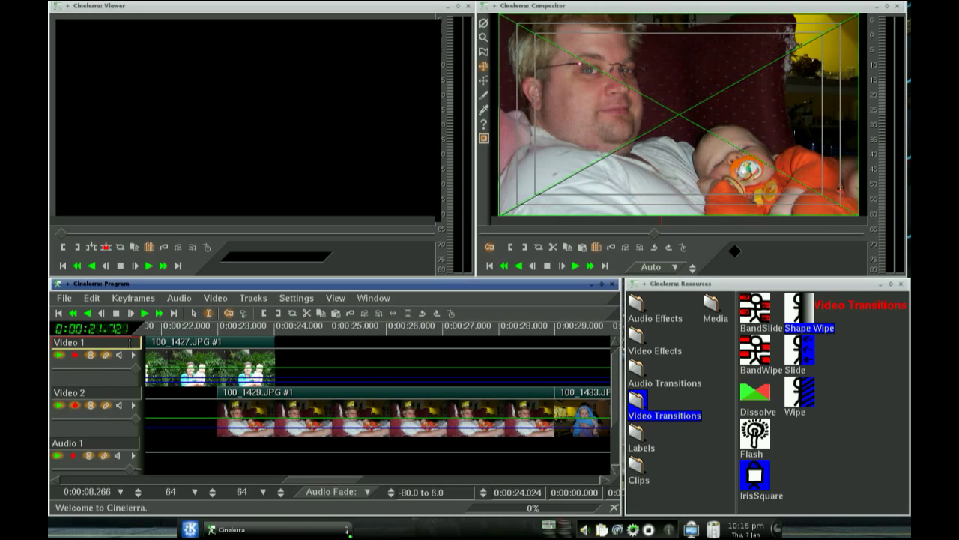
pyautogui.click(73, 407)
pyautogui.click(75, 354)
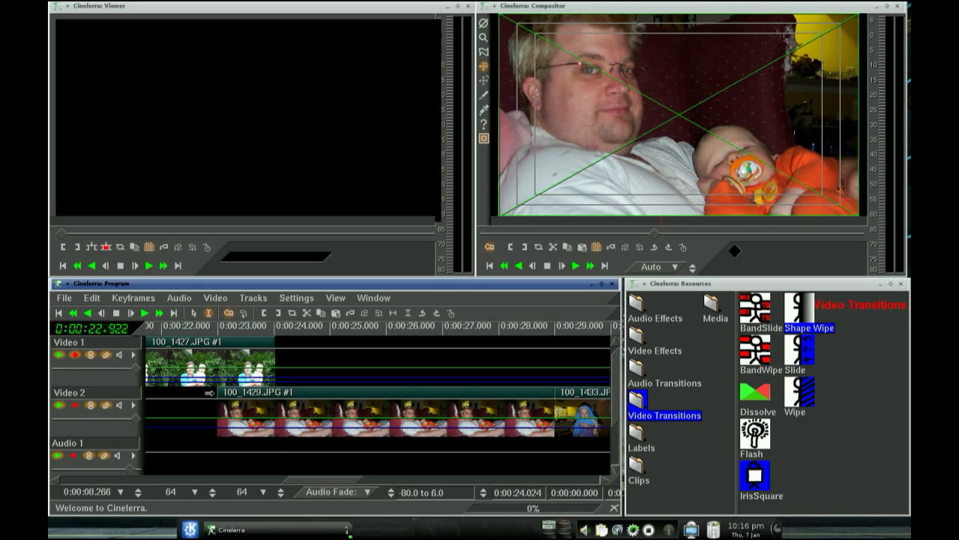
pyautogui.click(216, 392)
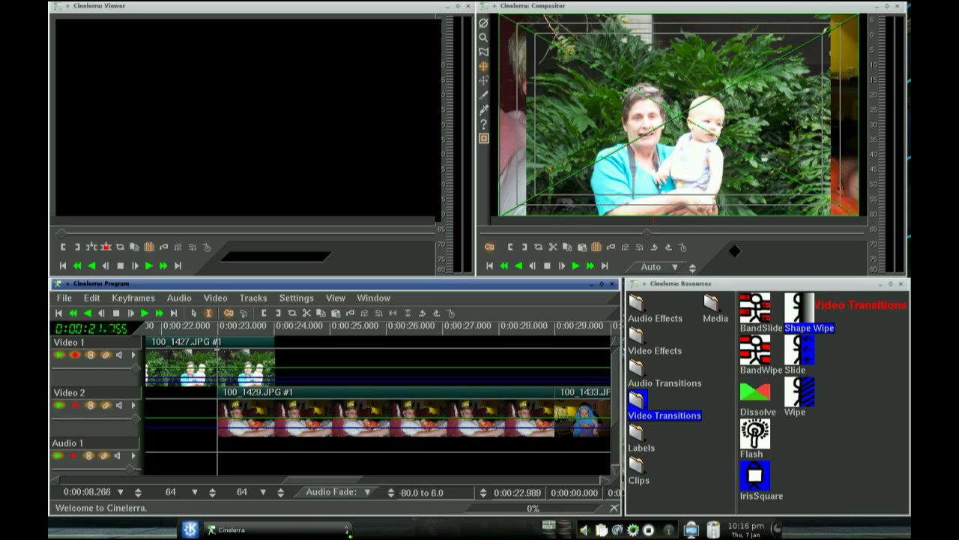
pyautogui.click(271, 363)
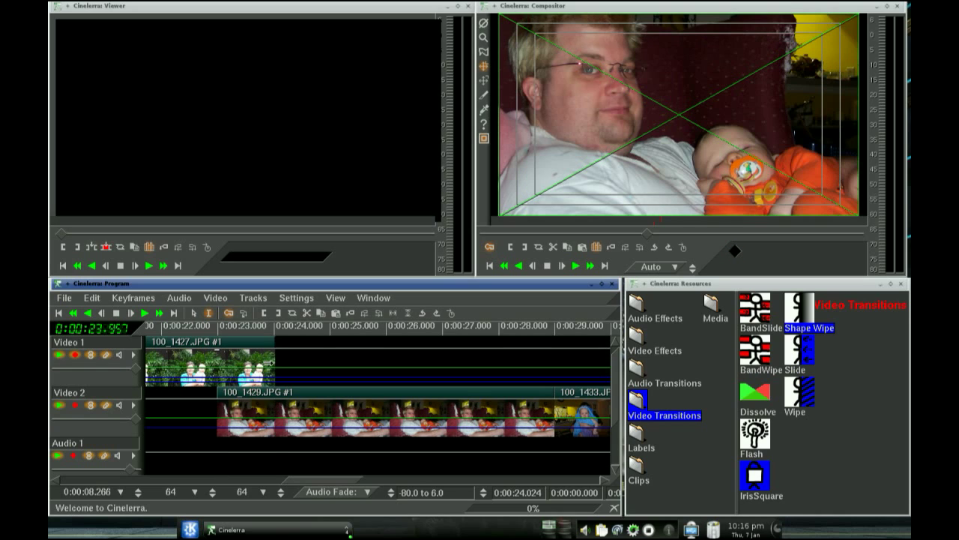
pyautogui.moveTo(138, 370); pyautogui.dragTo(55, 372)
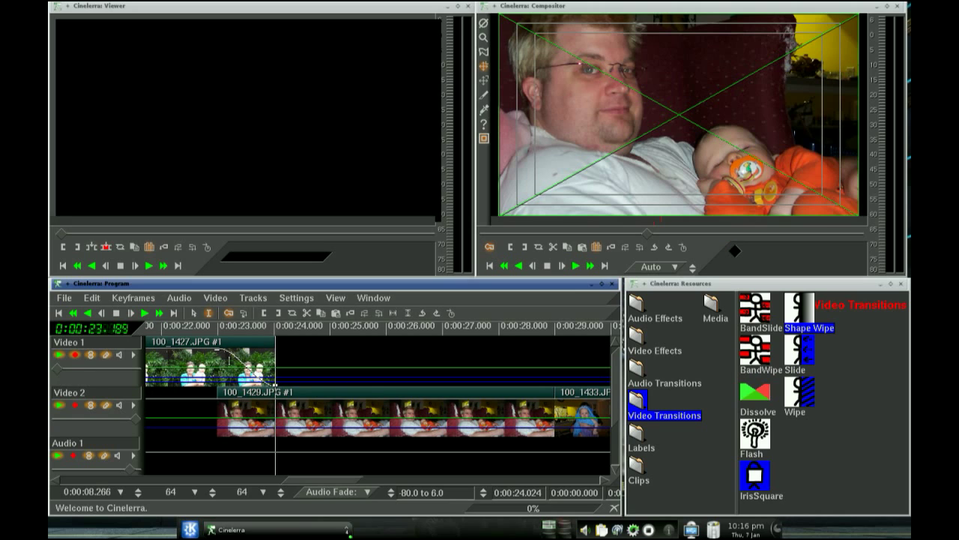
pyautogui.click(229, 360)
pyautogui.click(249, 361)
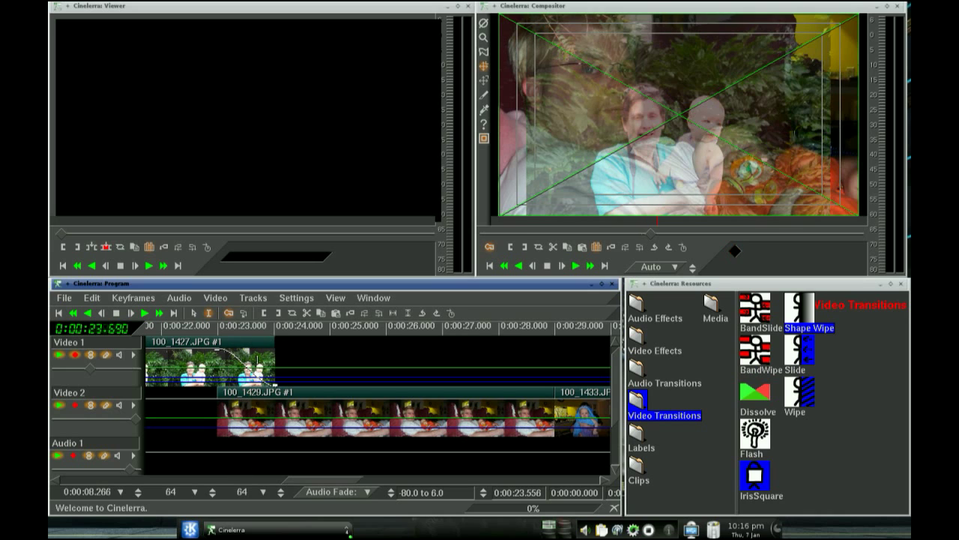
pyautogui.click(231, 359)
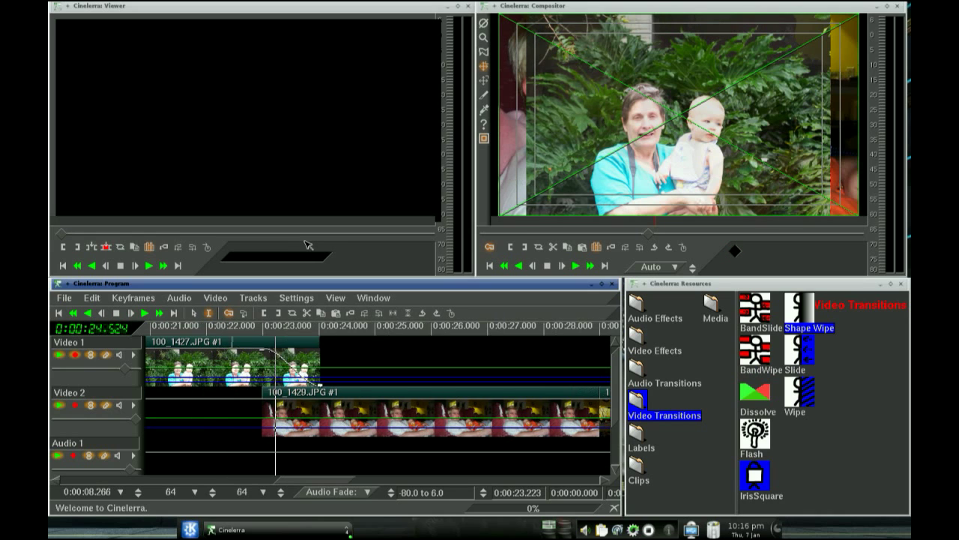
# Place the insertion point at 0:00:19.152 in 100_1427.JPG and show the camera tool's info.
pyautogui.press('Left')
pyautogui.press('Left')
pyautogui.press('Left')
pyautogui.press('Left')
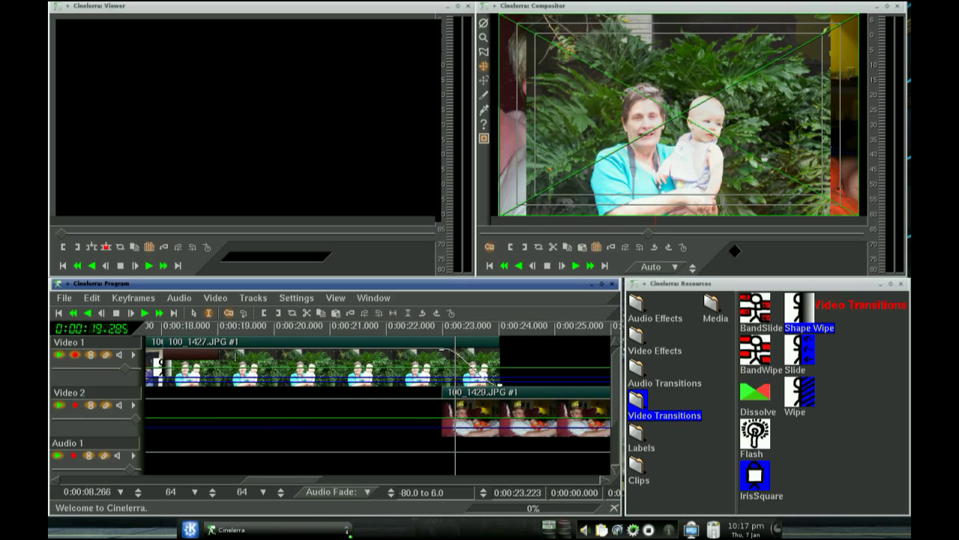
pyautogui.click(228, 360)
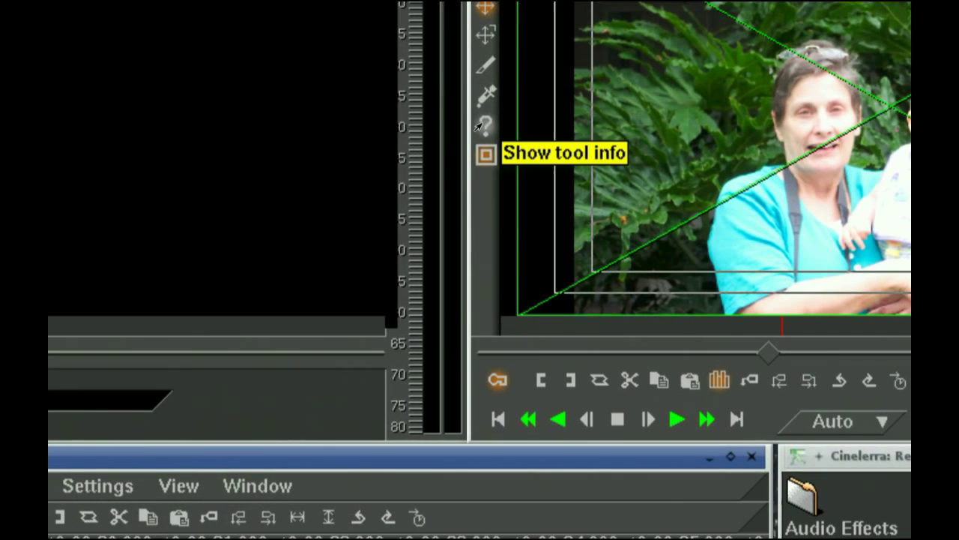
pyautogui.click(485, 214)
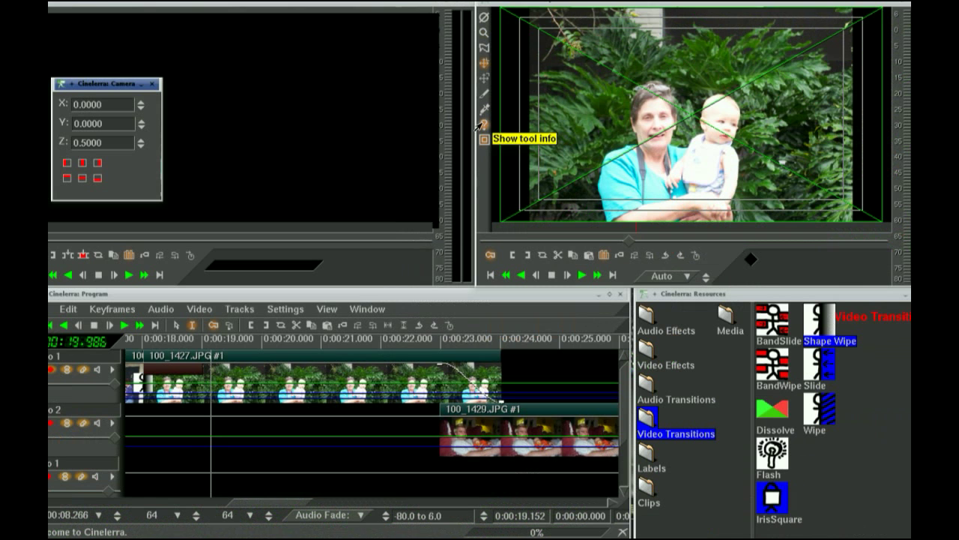
pyautogui.click(132, 147)
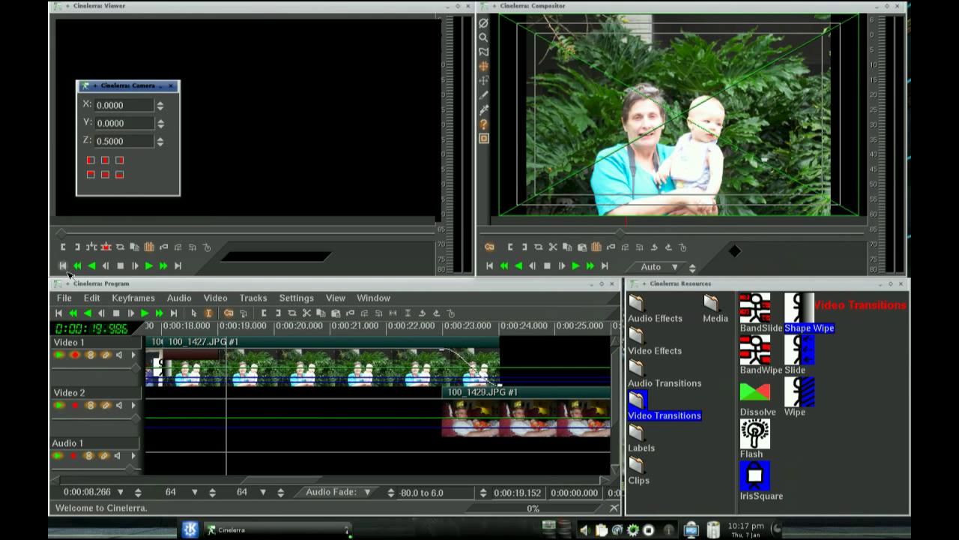
# Arm Video 2 instead of Video 1 to view its camera values, and restore Video 1 as the only armed video track.
pyautogui.click(67, 357)
pyautogui.click(71, 406)
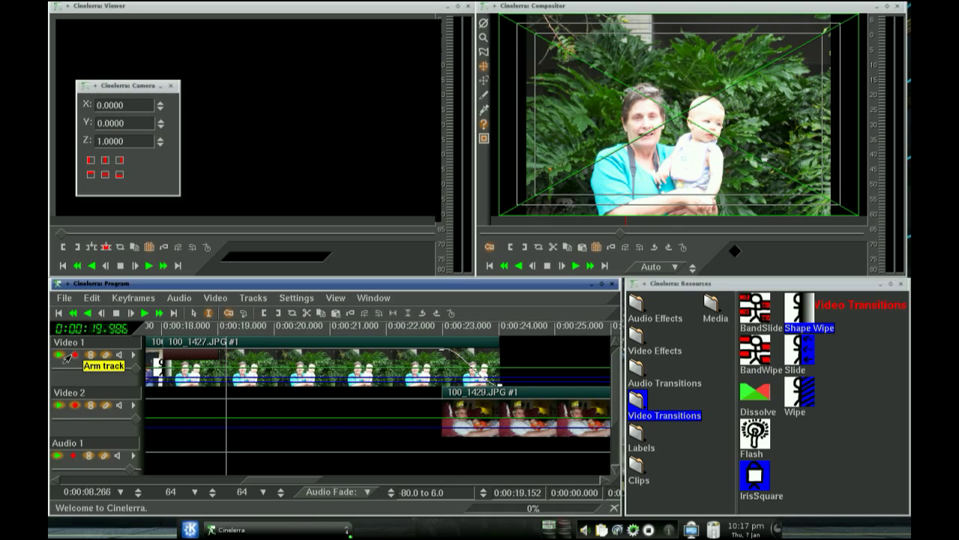
pyautogui.click(71, 406)
pyautogui.click(71, 406)
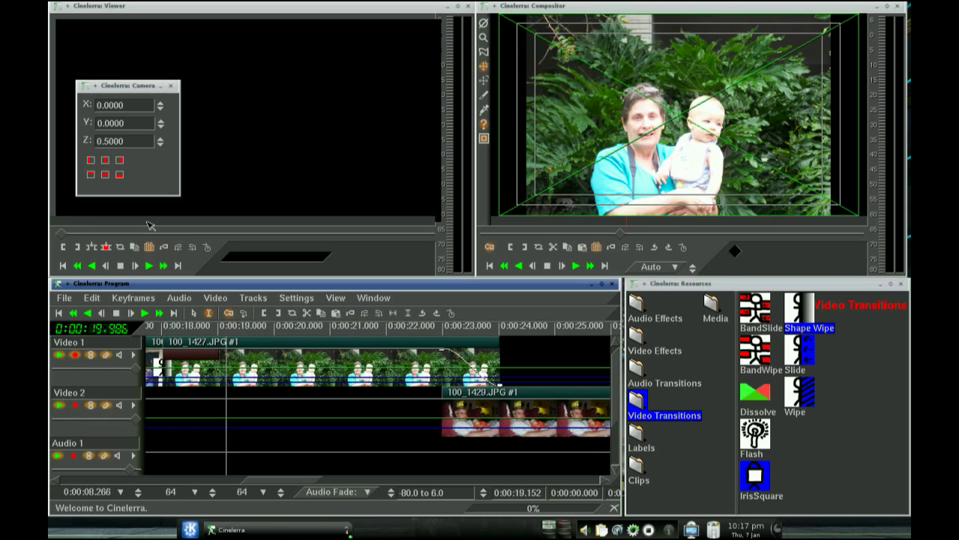
# Keyframe the Video 1 camera at Z 0.5 at 0:00:19.152 and Z 0.6 at 0:00:23.490, and turn off keyframe generation.
pyautogui.click(160, 107)
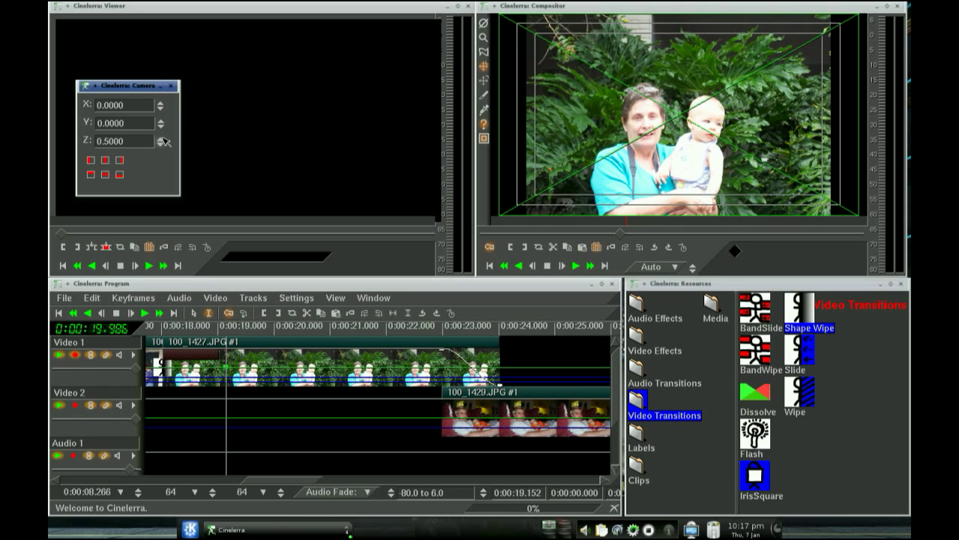
pyautogui.click(160, 139)
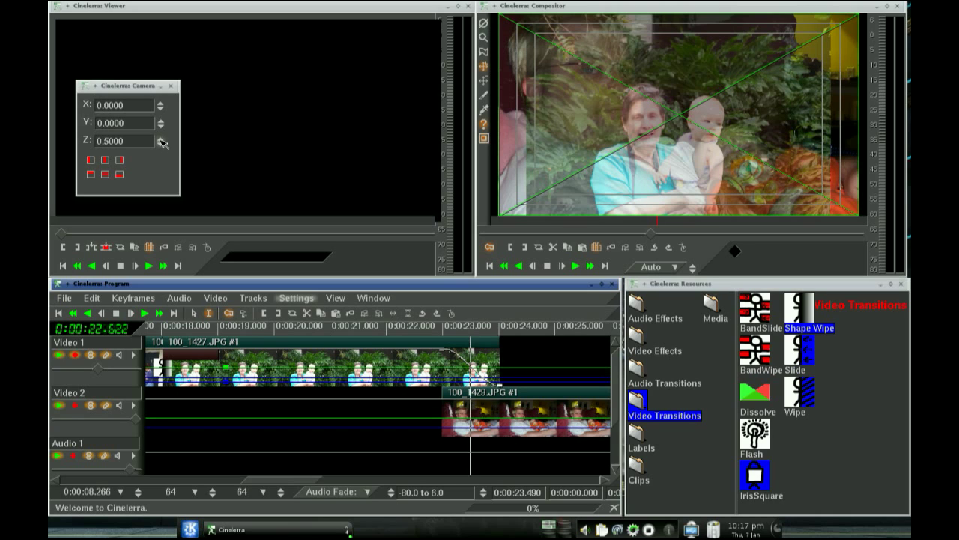
pyautogui.click(159, 139)
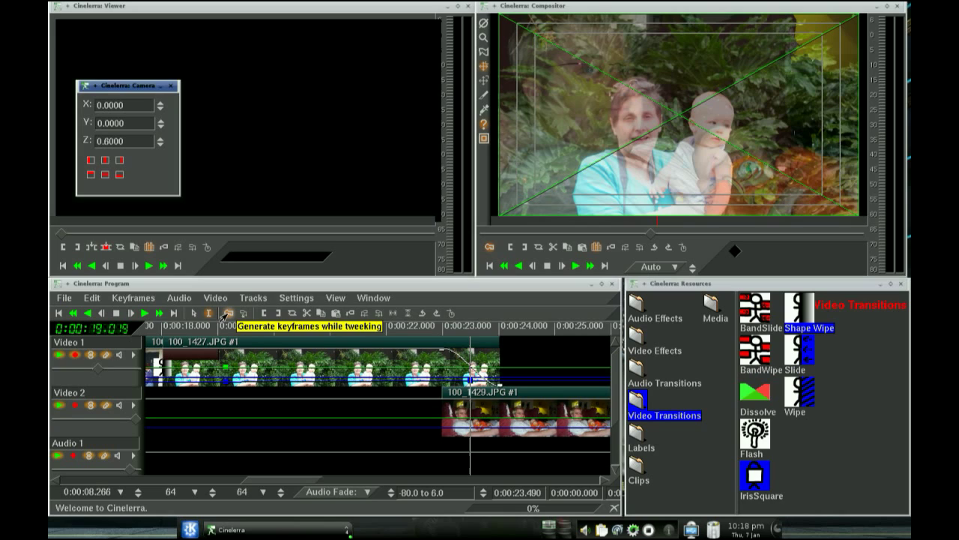
pyautogui.click(228, 313)
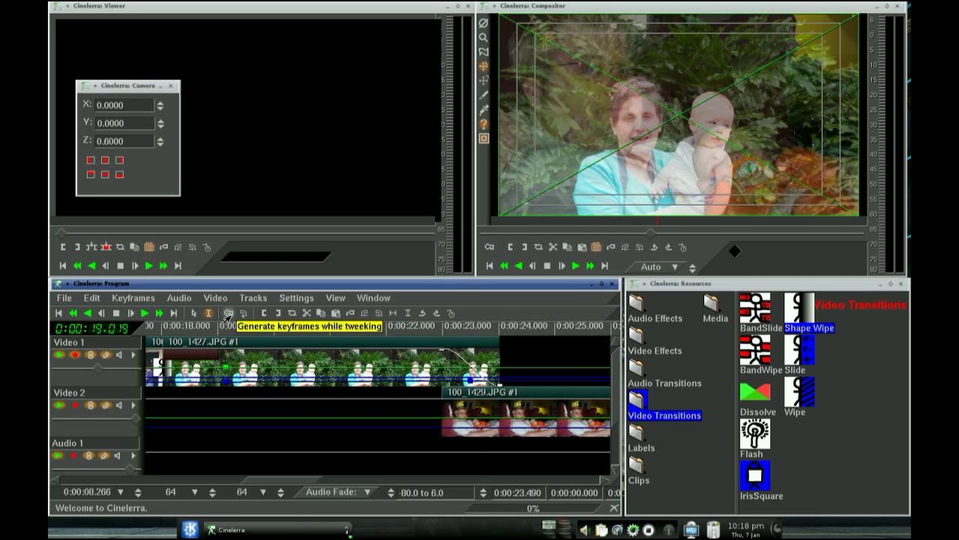
pyautogui.click(151, 411)
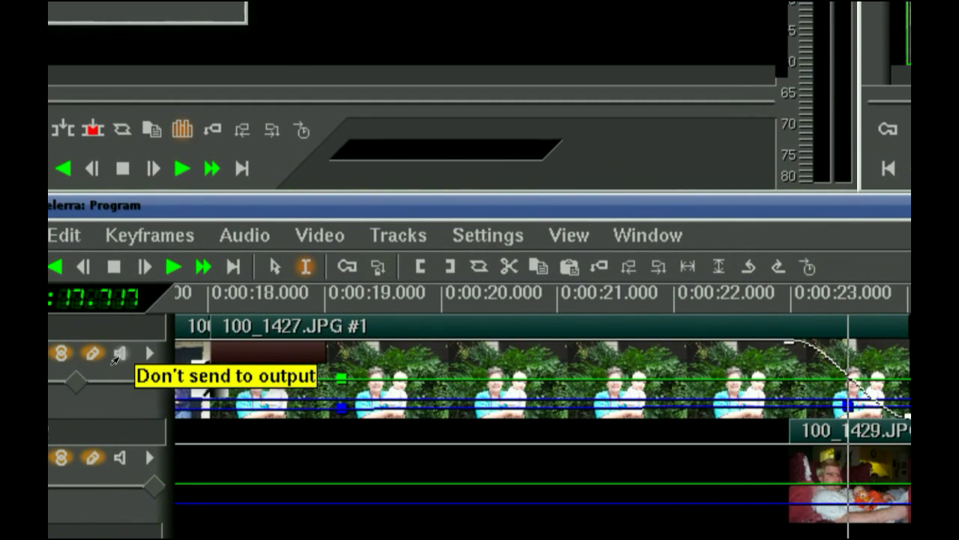
# Exclude Video 1 from the output, arm only Video 2, and enable keyframe generation at the start of 100_1429.JPG.
pyautogui.click(114, 359)
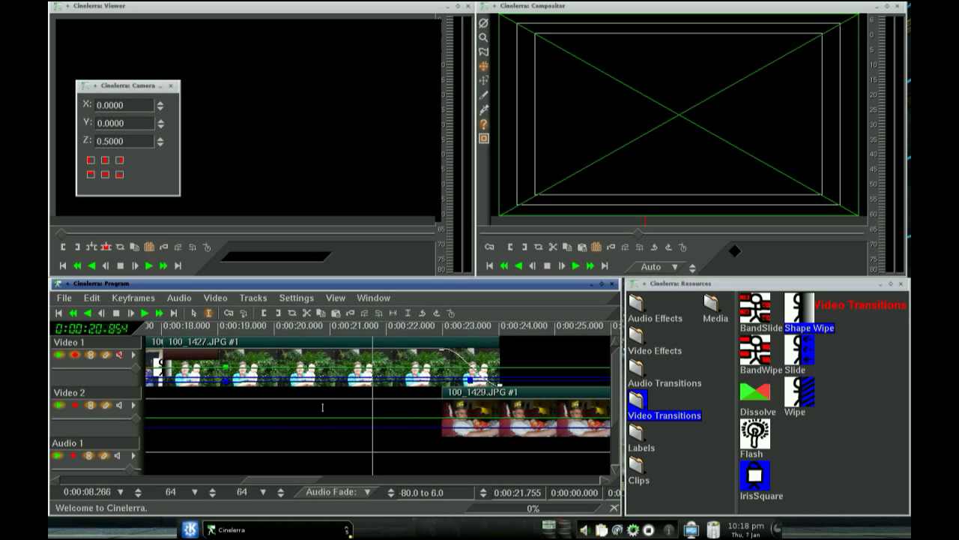
pyautogui.click(382, 416)
pyautogui.click(444, 409)
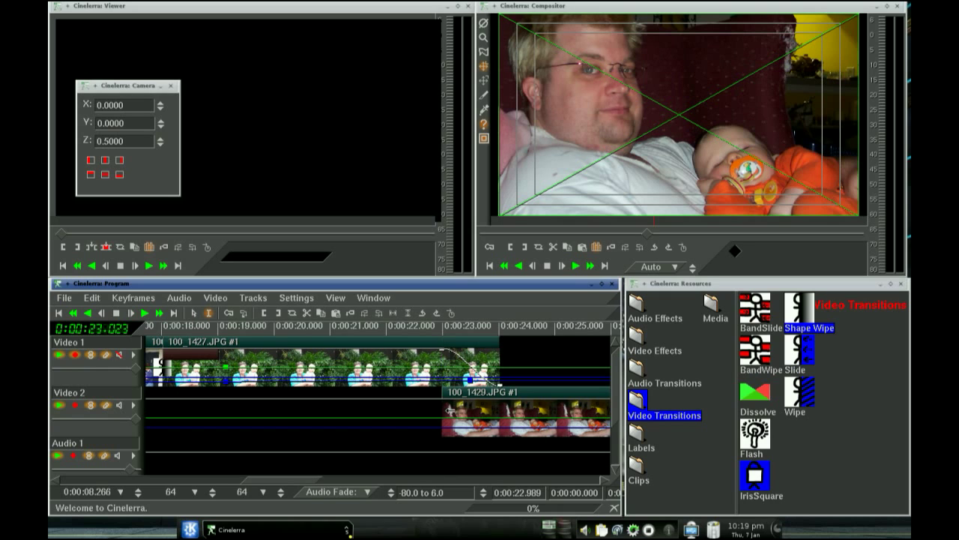
pyautogui.click(73, 354)
pyautogui.click(75, 405)
pyautogui.click(229, 312)
# Pan the Video 2 camera onto the baby, about X 439 and Y 285, and keep Z at 1.0 for the starting keyframe.
pyautogui.moveTo(677, 107); pyautogui.dragTo(821, 210)
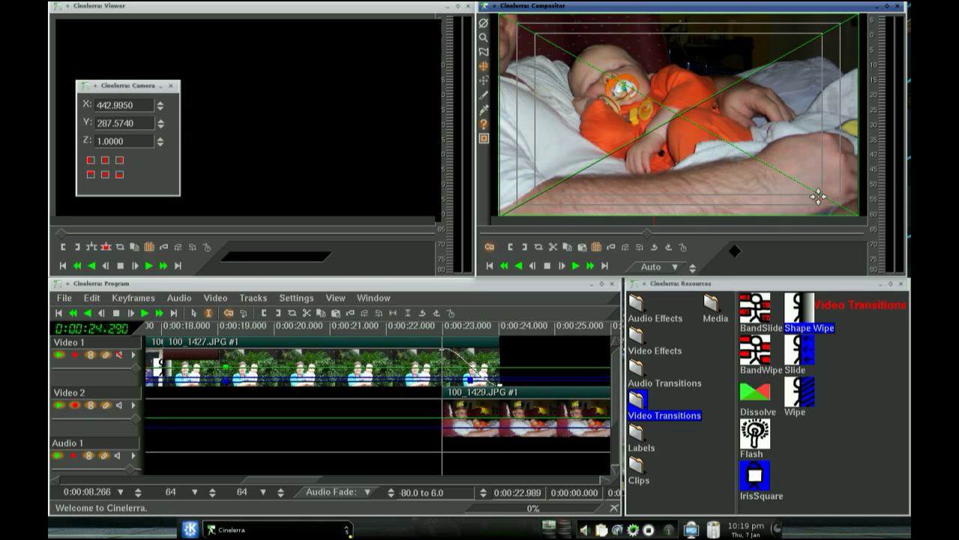
pyautogui.moveTo(818, 197); pyautogui.dragTo(817, 196)
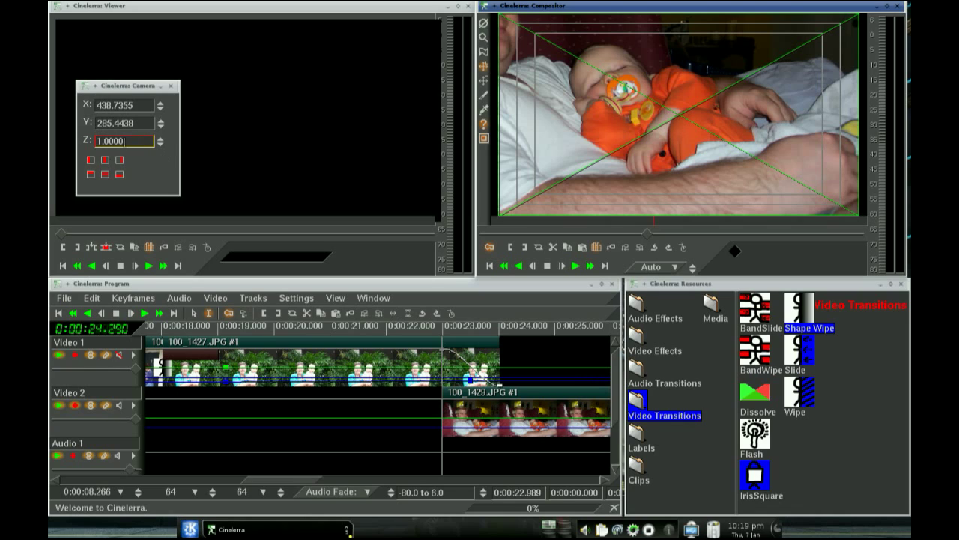
pyautogui.click(103, 141)
pyautogui.click(160, 144)
pyautogui.click(160, 140)
pyautogui.click(123, 141)
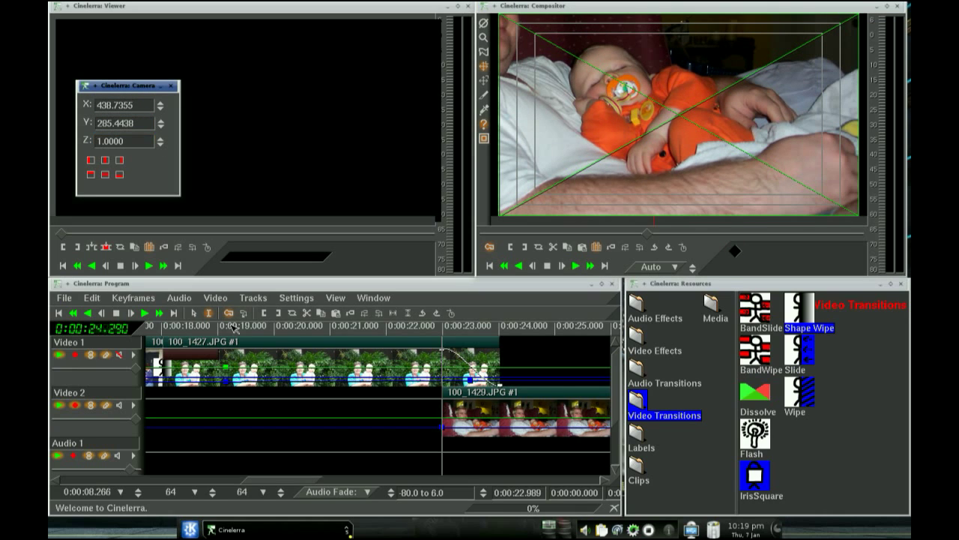
# Keyframe the Video 2 camera at X 0, Y 0 and Z .5 at 0:00:28.128, near the end of 100_1429.JPG.
pyautogui.click(607, 480)
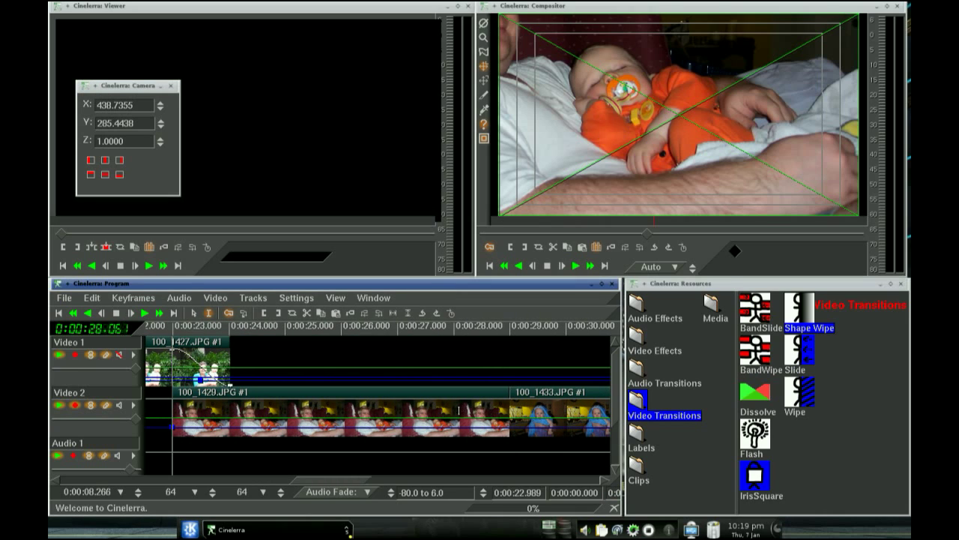
pyautogui.click(461, 416)
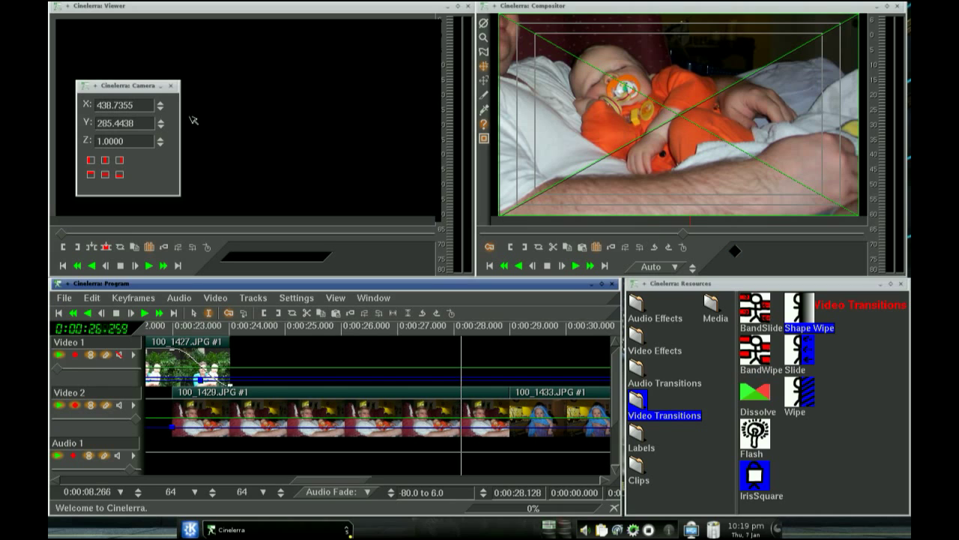
pyautogui.click(97, 104)
pyautogui.write('0')
pyautogui.press('Tab')
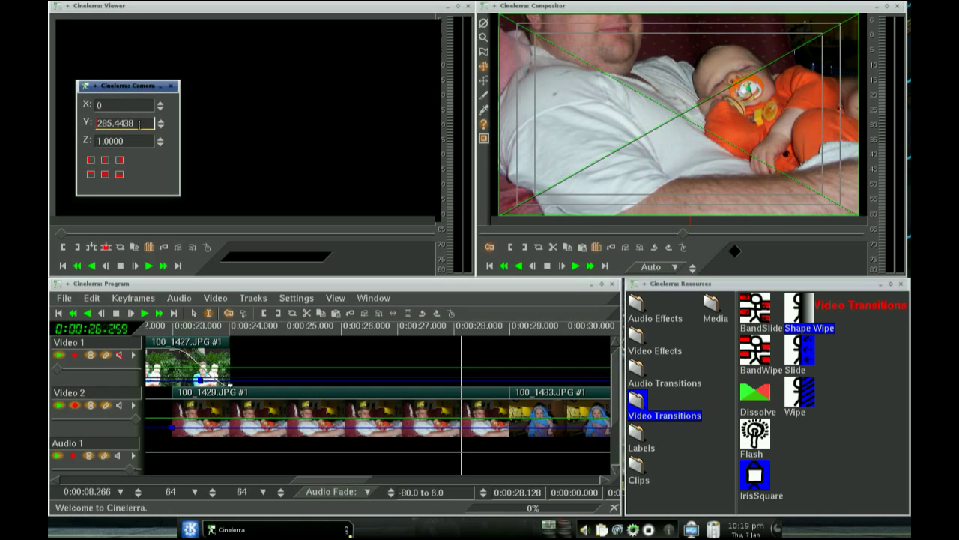
pyautogui.moveTo(139, 124); pyautogui.dragTo(98, 123)
pyautogui.write('0')
pyautogui.press('Tab')
pyautogui.moveTo(128, 143); pyautogui.dragTo(49, 133)
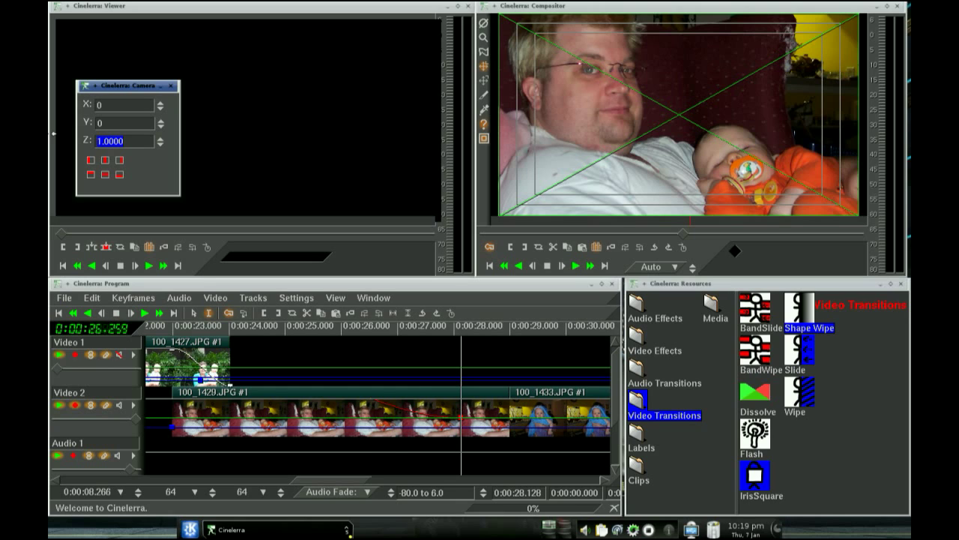
pyautogui.write('.5')
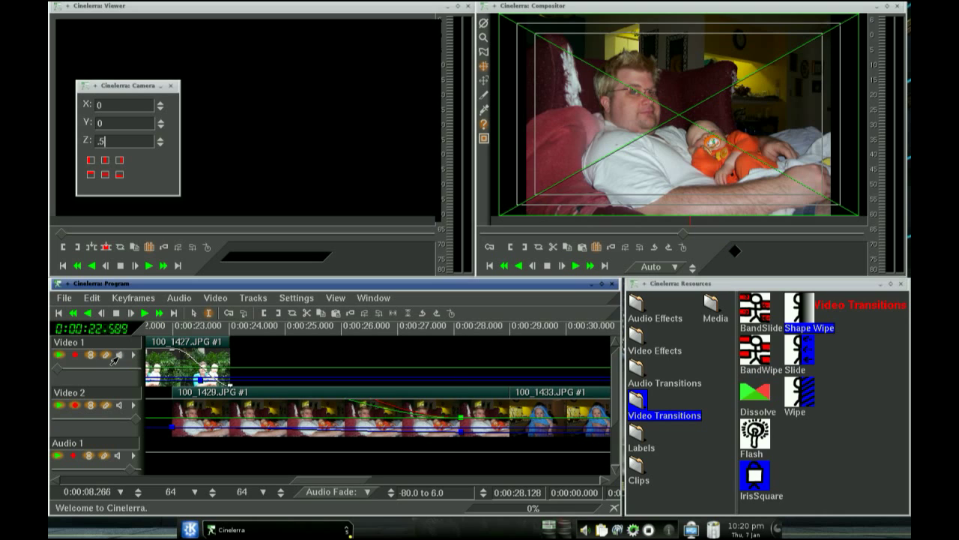
# Select the timeline range from the start of 100_1427.JPG into 100_1433.JPG and straighten its keyframe curves.
pyautogui.click(122, 491)
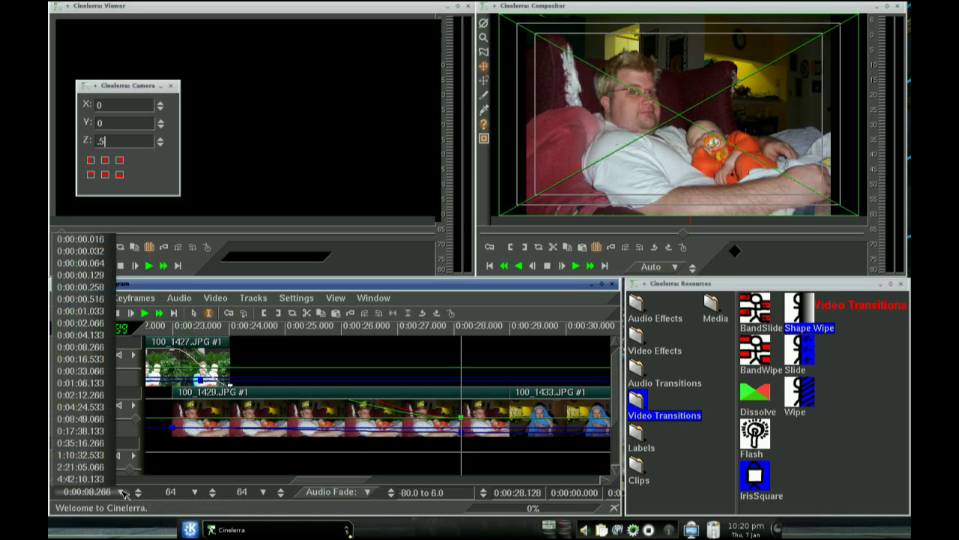
pyautogui.click(96, 371)
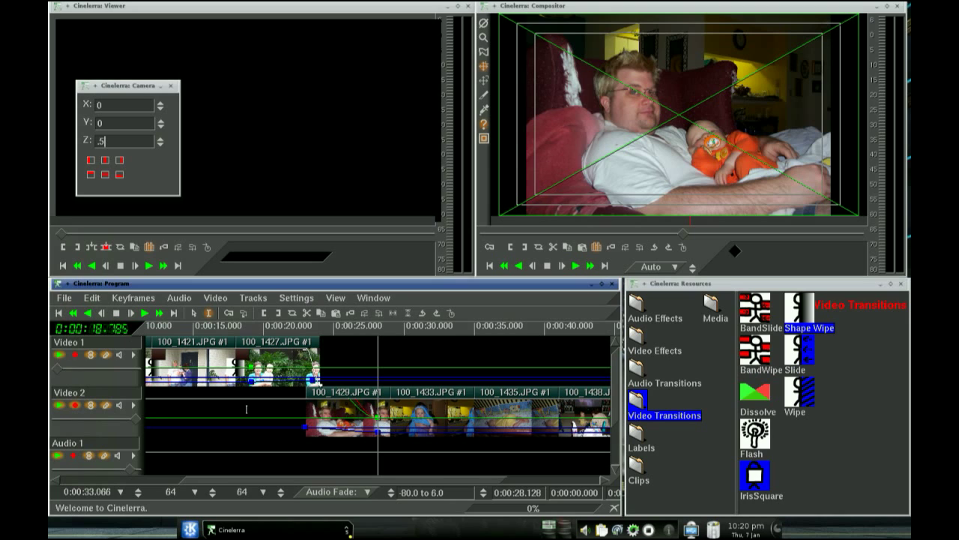
pyautogui.moveTo(237, 409); pyautogui.dragTo(424, 451)
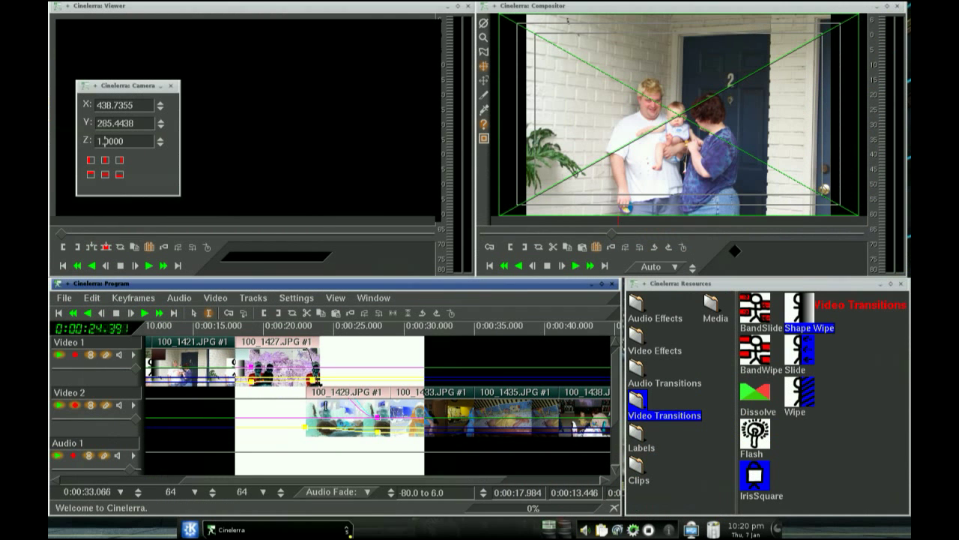
pyautogui.click(135, 300)
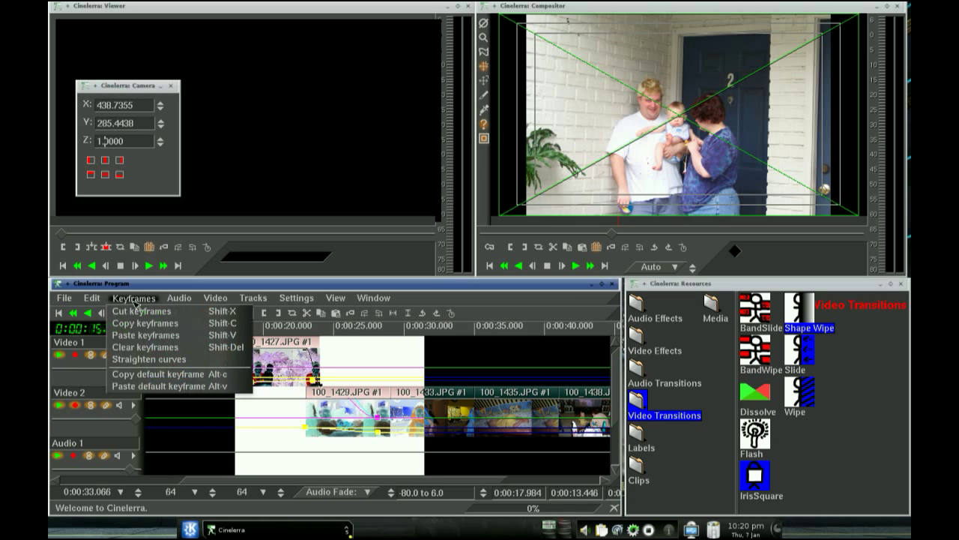
pyautogui.click(149, 360)
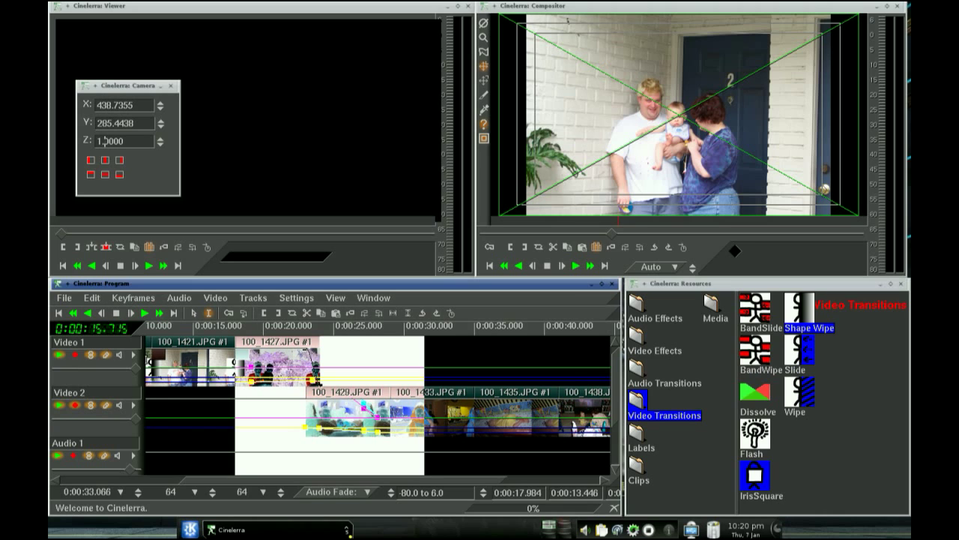
# Close the camera tool info and preview the slideshow from 0:00:14.481 within 100_1421.JPG.
pyautogui.click(187, 413)
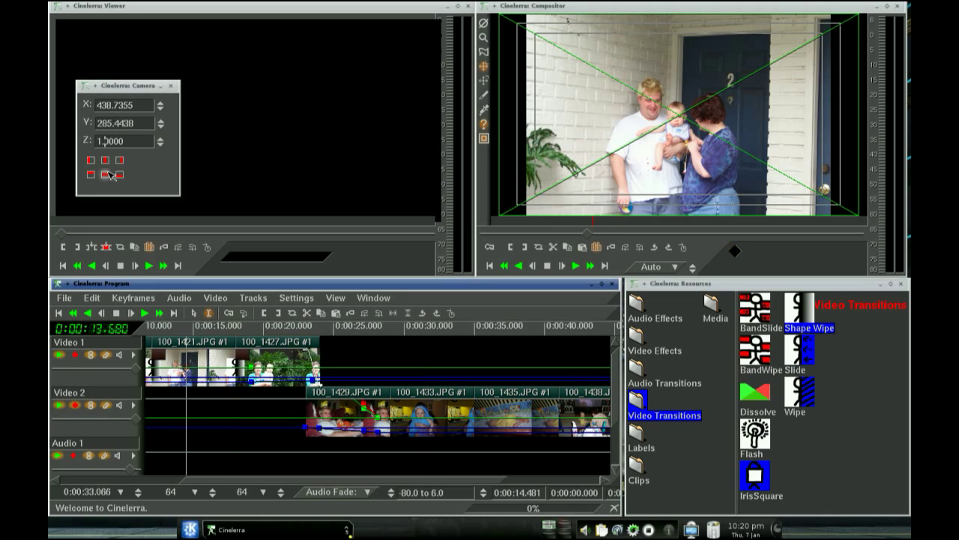
pyautogui.click(171, 87)
pyautogui.click(123, 314)
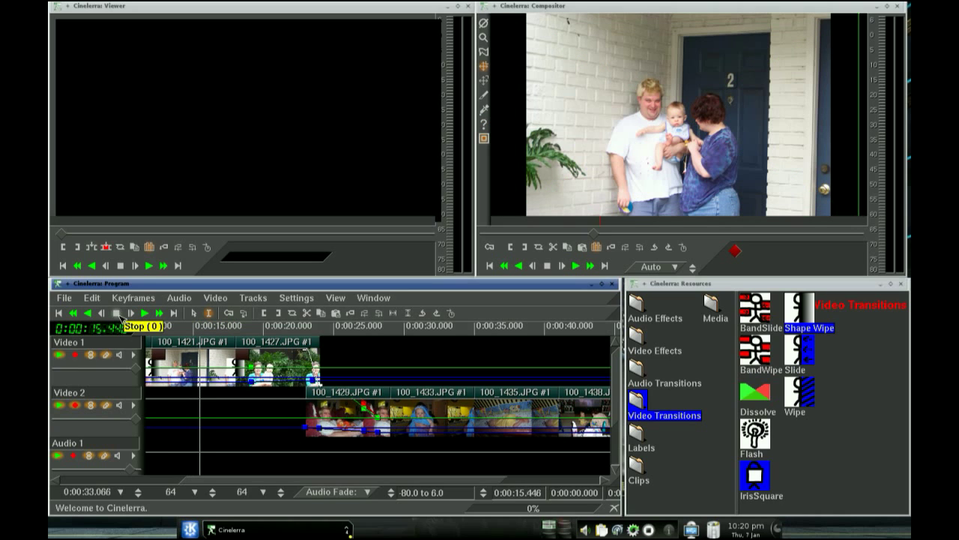